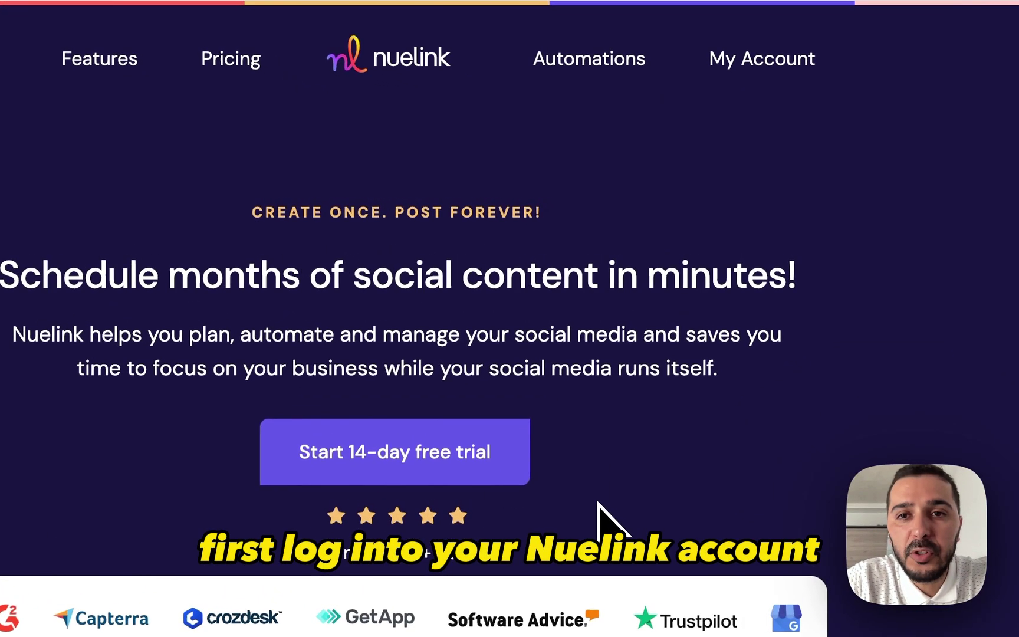
# Show the 13 active social channels and browse Connect Channel options without adding any
pyautogui.click(780, 65)
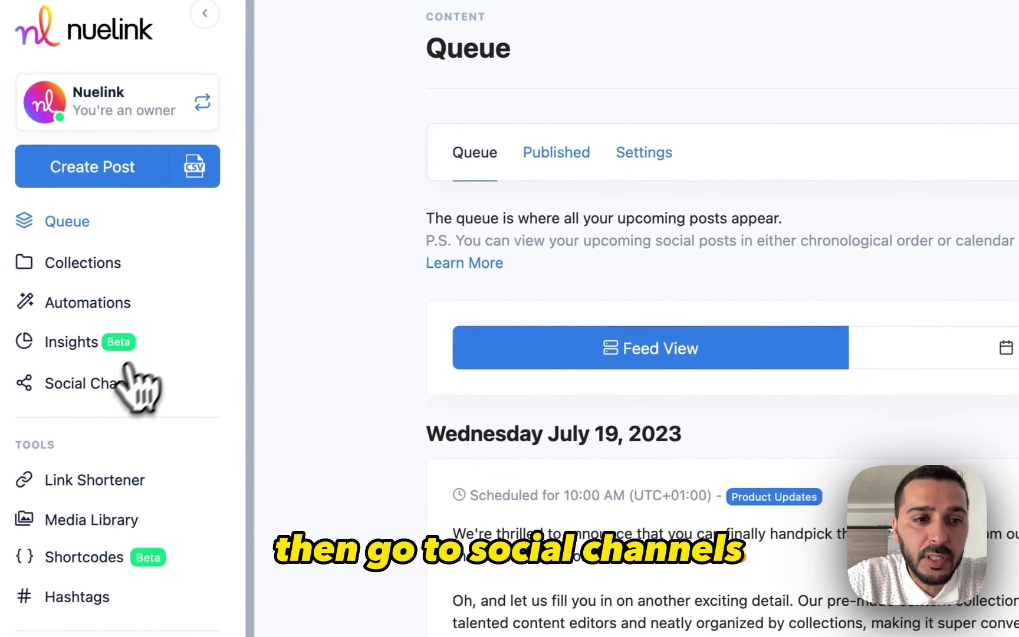
pyautogui.click(121, 378)
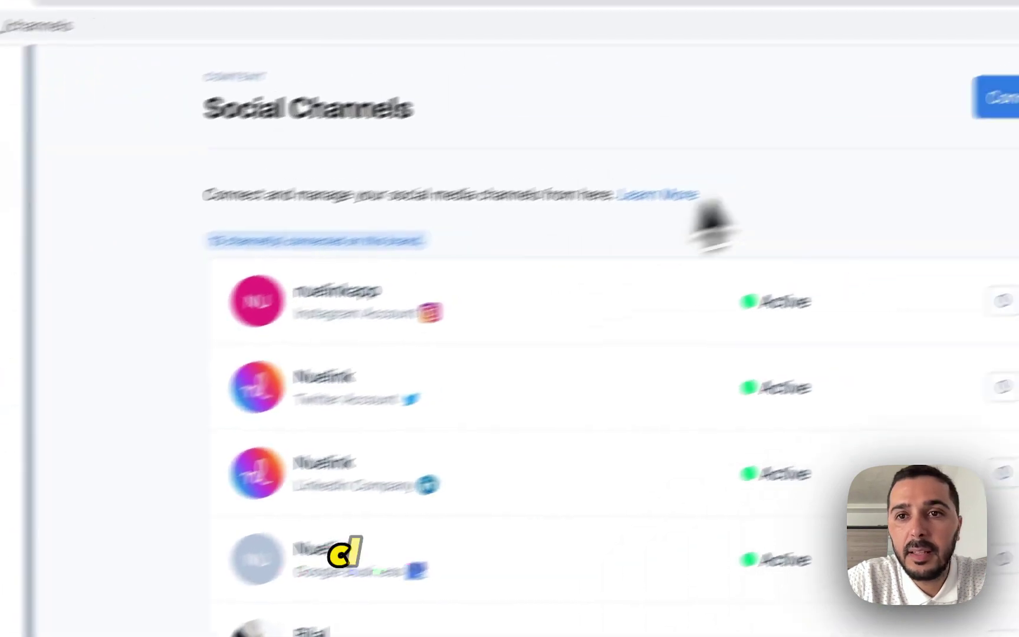
pyautogui.click(833, 151)
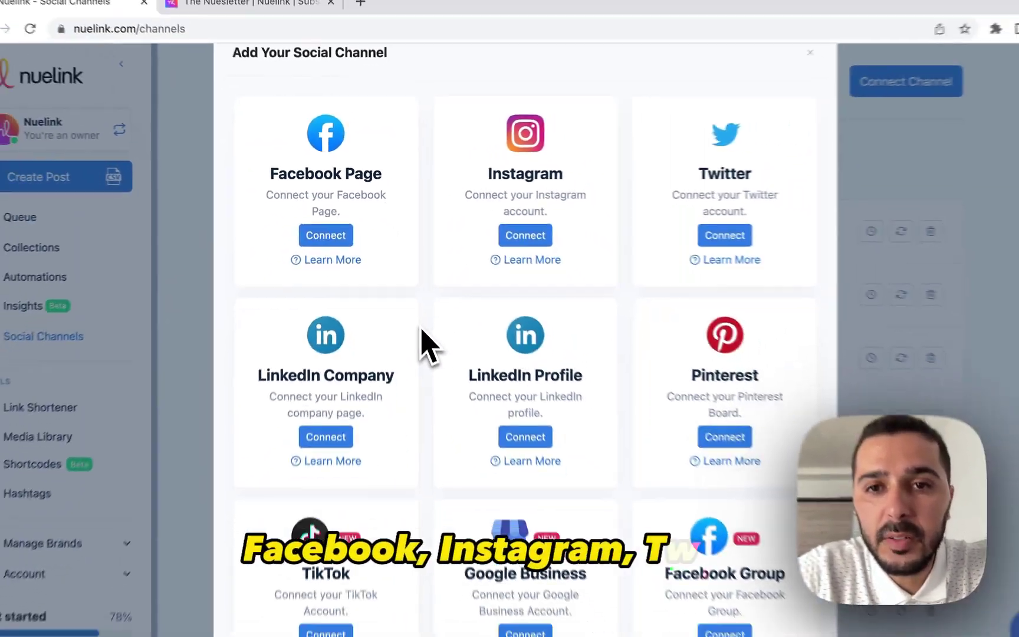
pyautogui.scroll(-3, 443, 389)
pyautogui.scroll(-2, 414, 316)
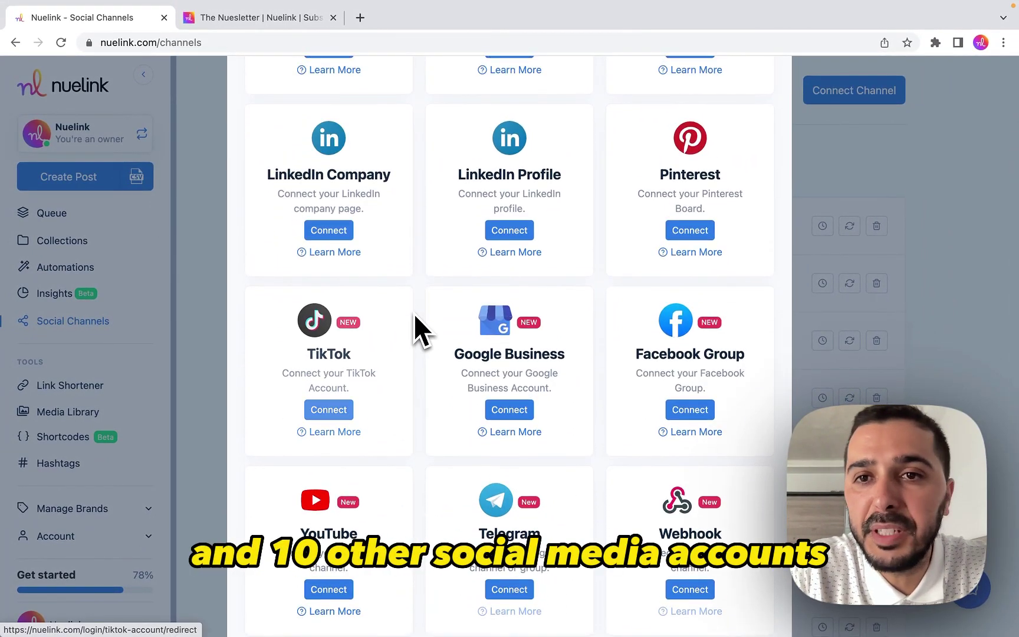
pyautogui.click(826, 190)
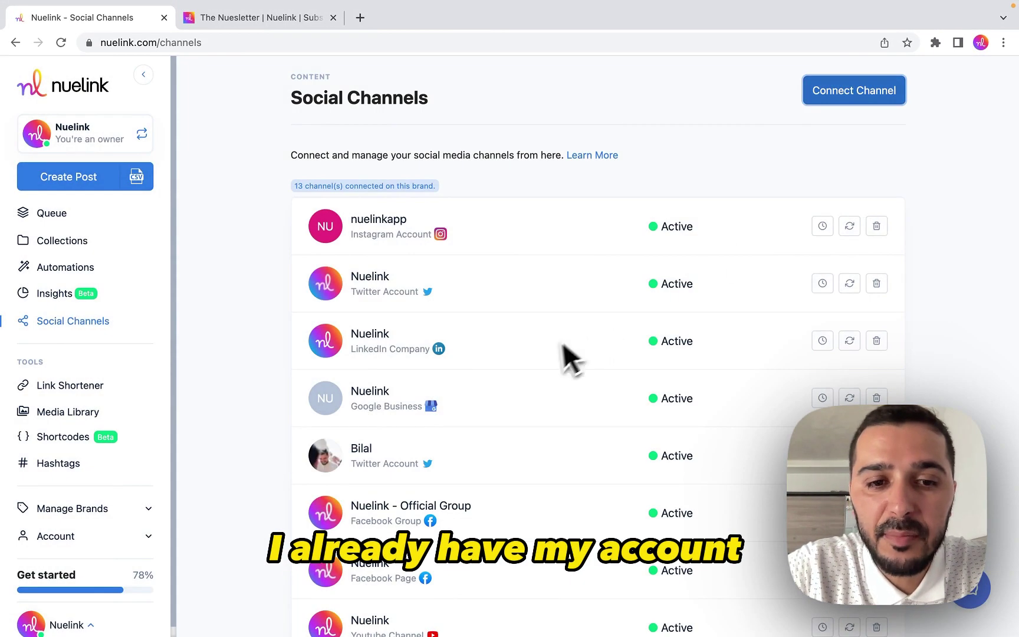
pyautogui.scroll(-5, 545, 351)
pyautogui.scroll(5, 544, 351)
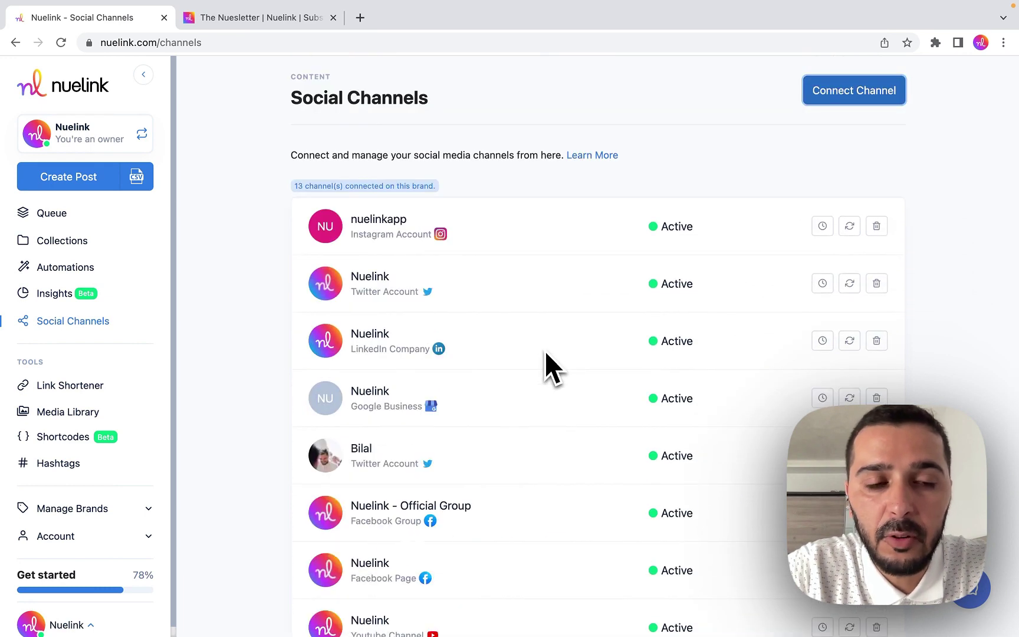
# Pick Substack as the new automation type, then switch to the newsletter's Substack tab
pyautogui.click(64, 269)
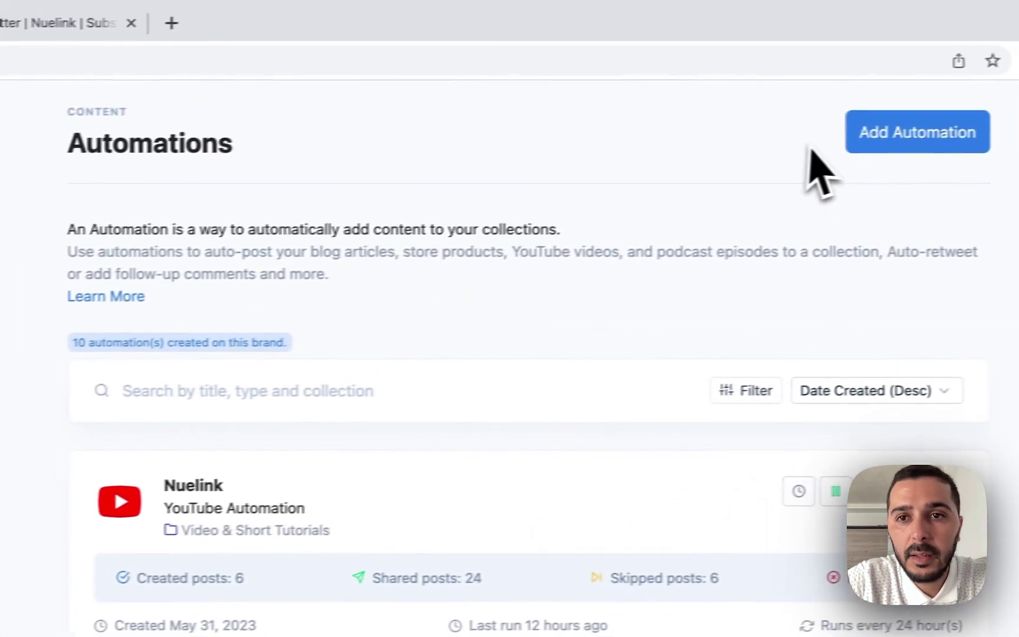
pyautogui.click(867, 142)
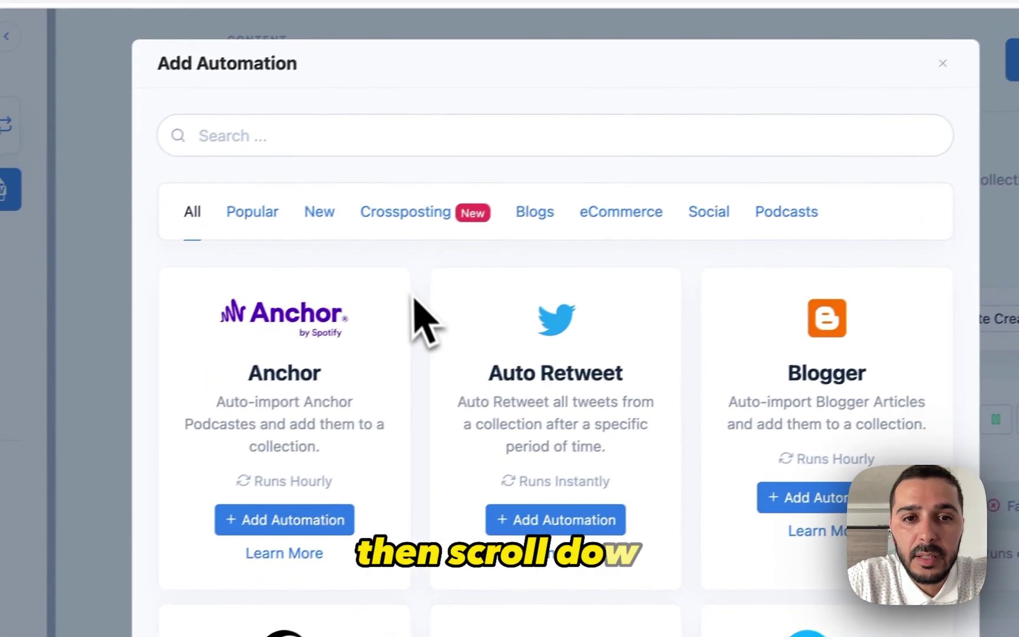
pyautogui.scroll(-3, 224, 499)
pyautogui.scroll(-10, 419, 261)
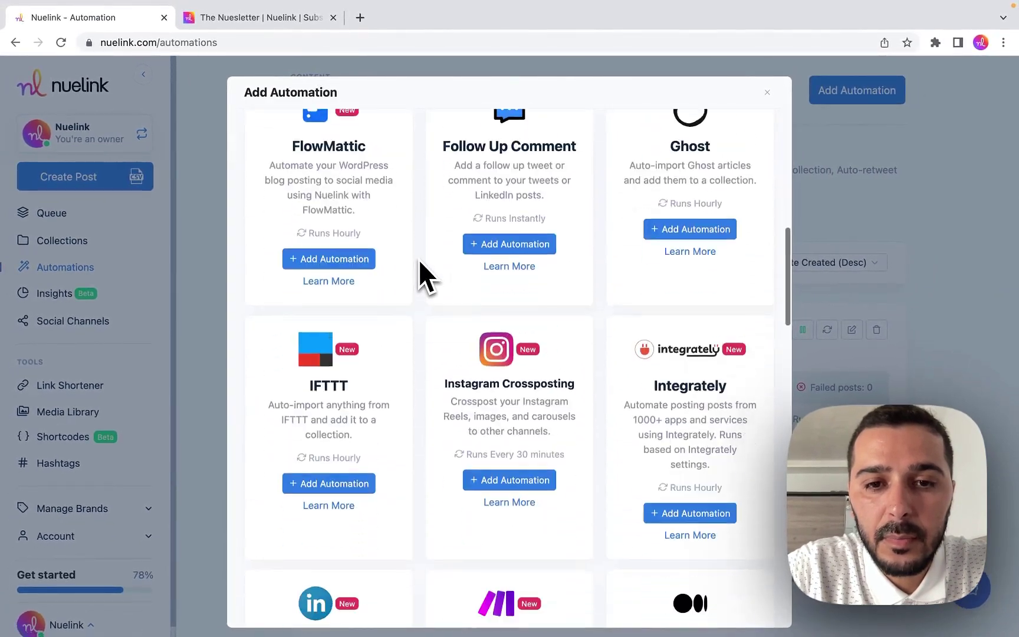
pyautogui.scroll(-8, 420, 263)
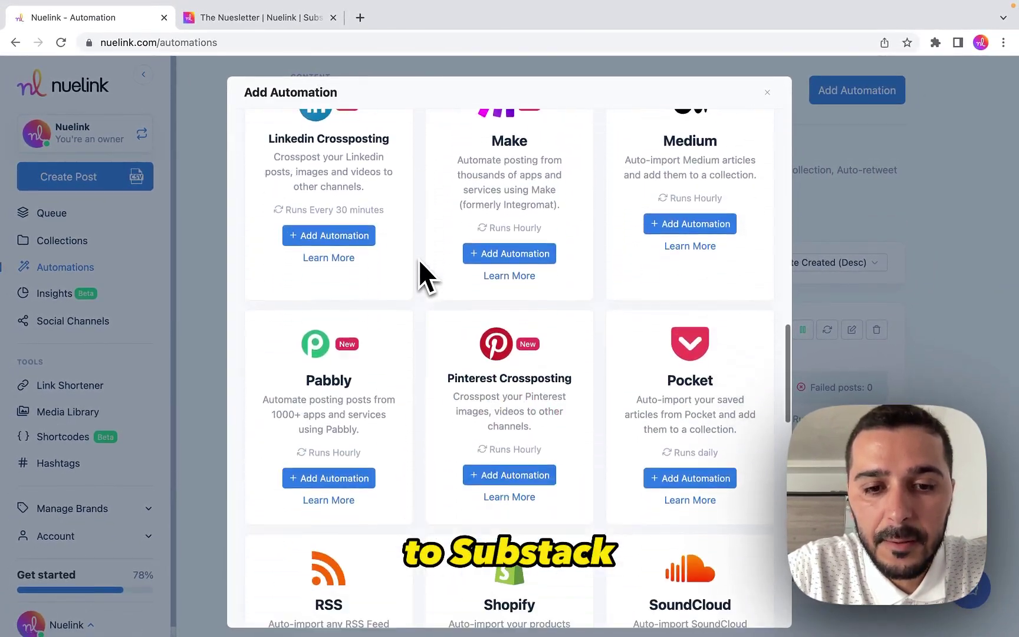
pyautogui.scroll(-4, 419, 259)
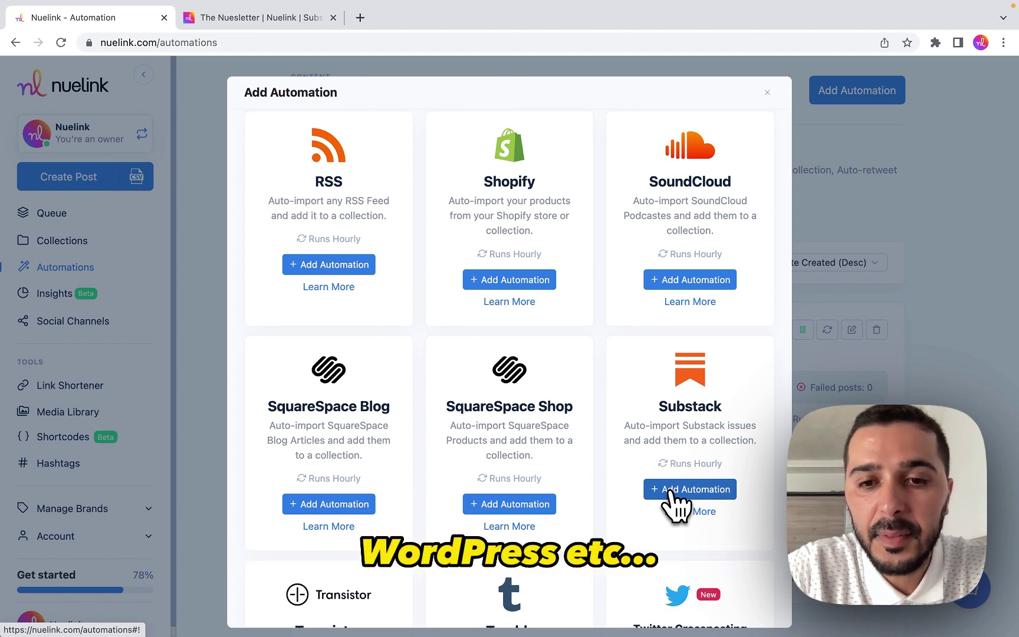
pyautogui.click(670, 491)
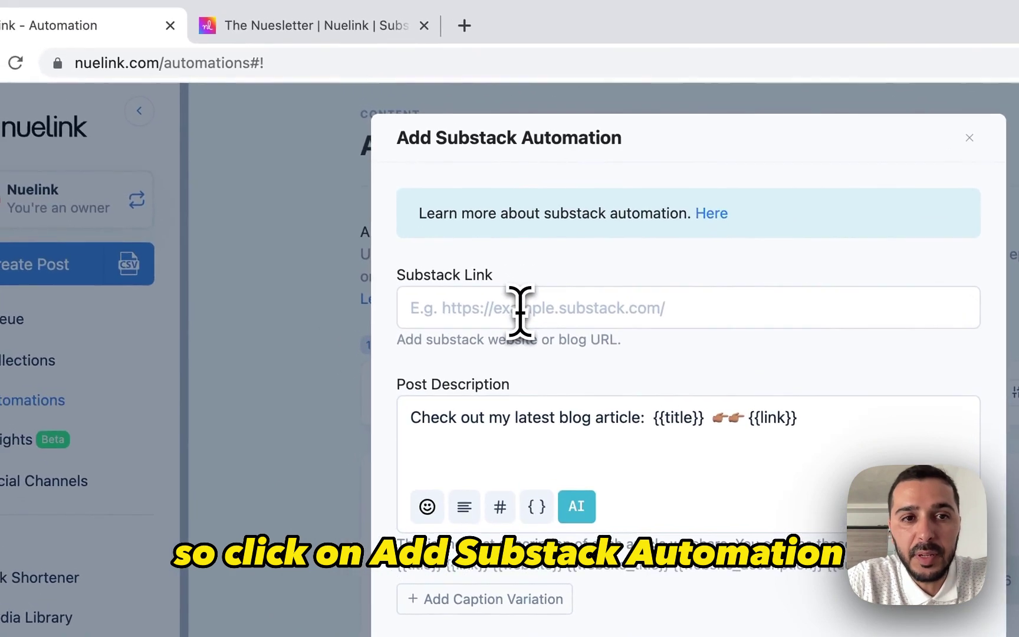
pyautogui.click(329, 104)
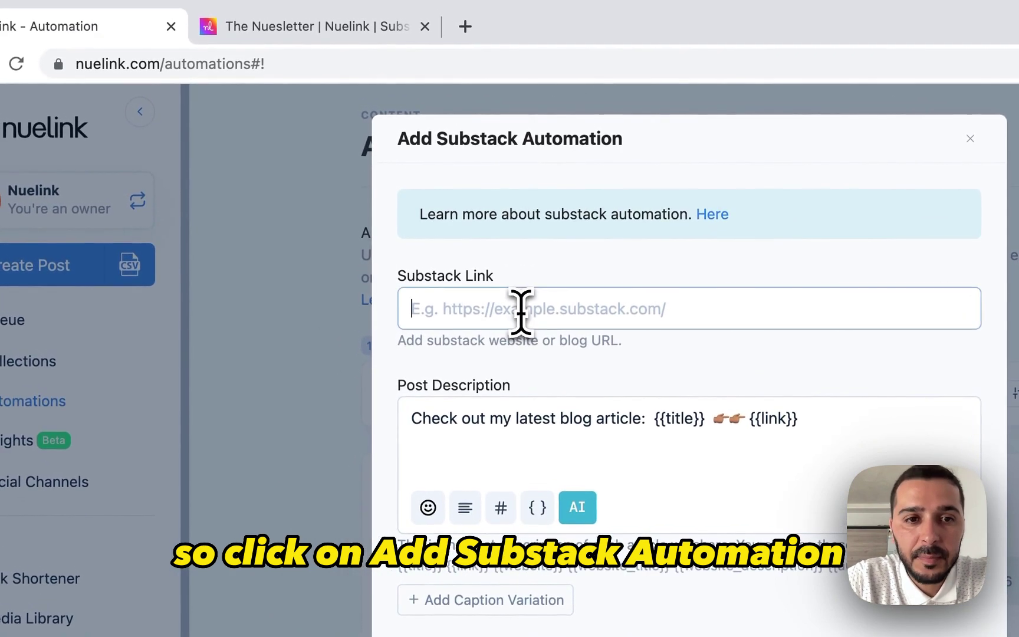
pyautogui.click(336, 39)
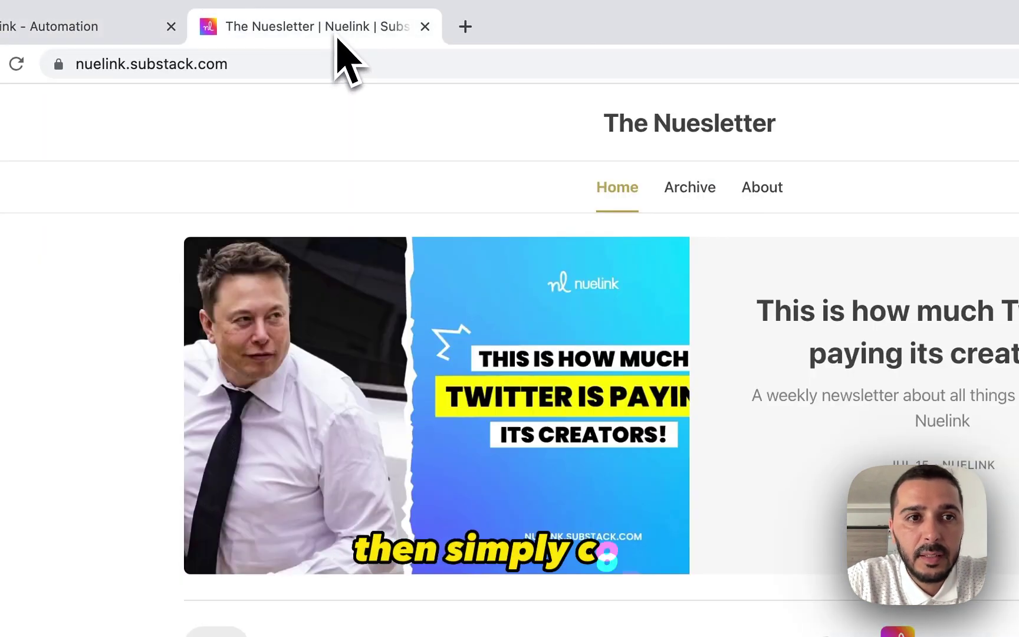
pyautogui.click(328, 70)
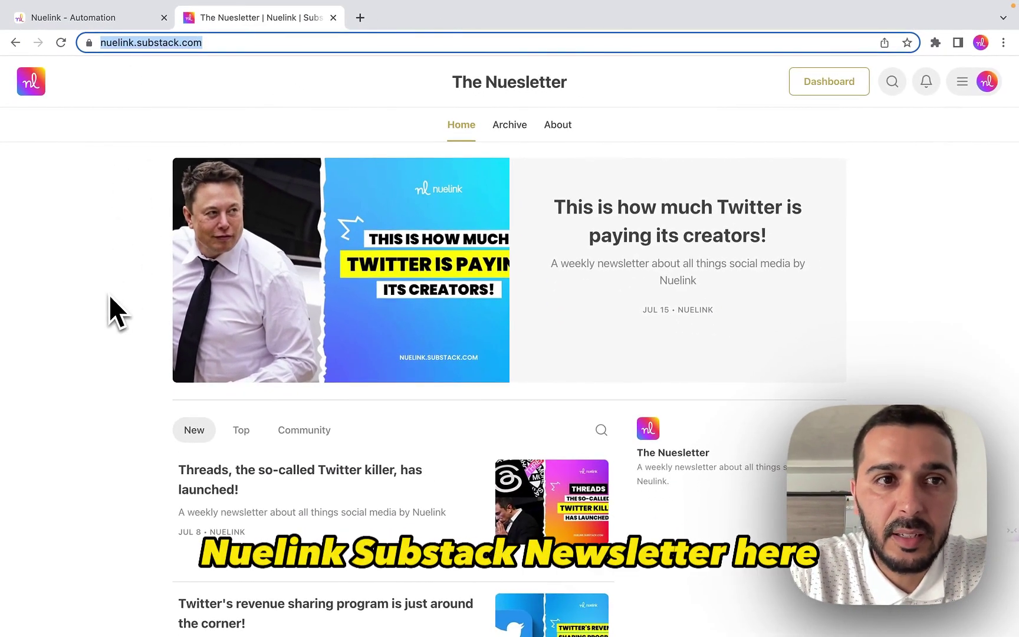
pyautogui.scroll(-5, 108, 296)
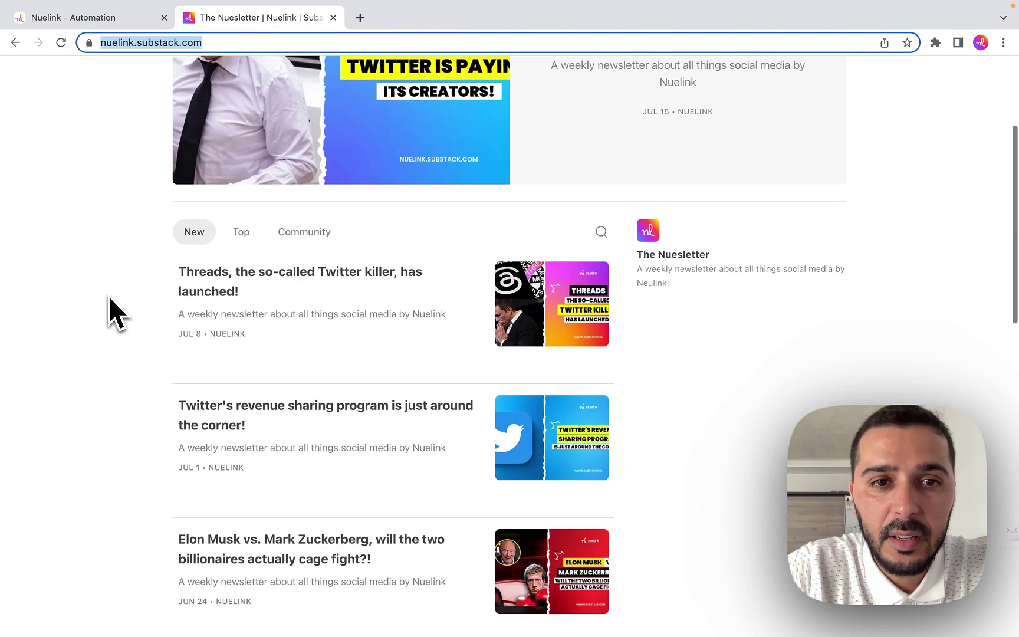
pyautogui.scroll(5, 109, 296)
pyautogui.scroll(-1, 109, 296)
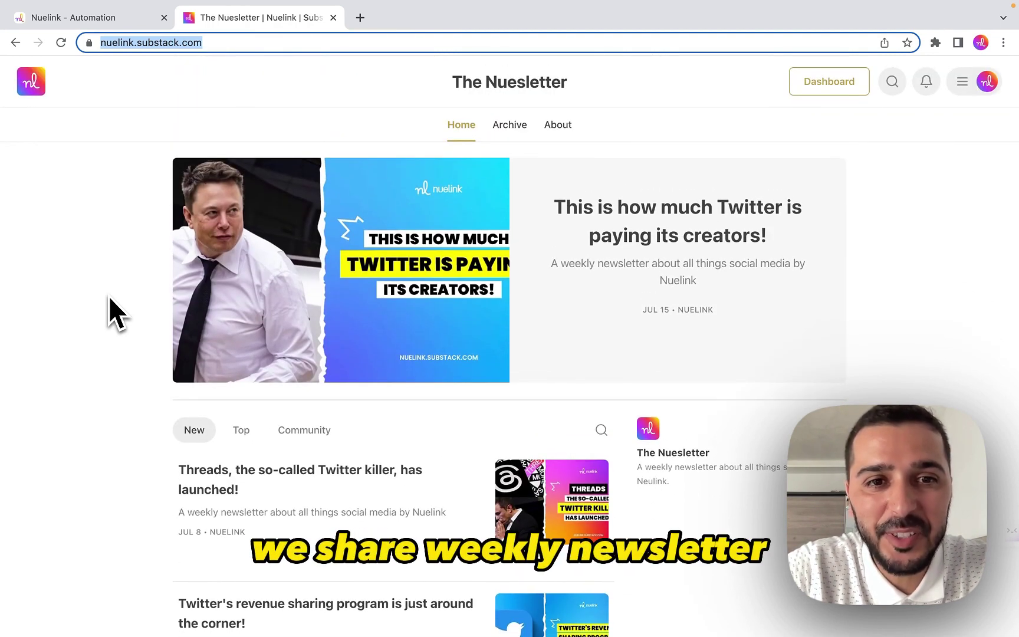
pyautogui.scroll(-1, 109, 295)
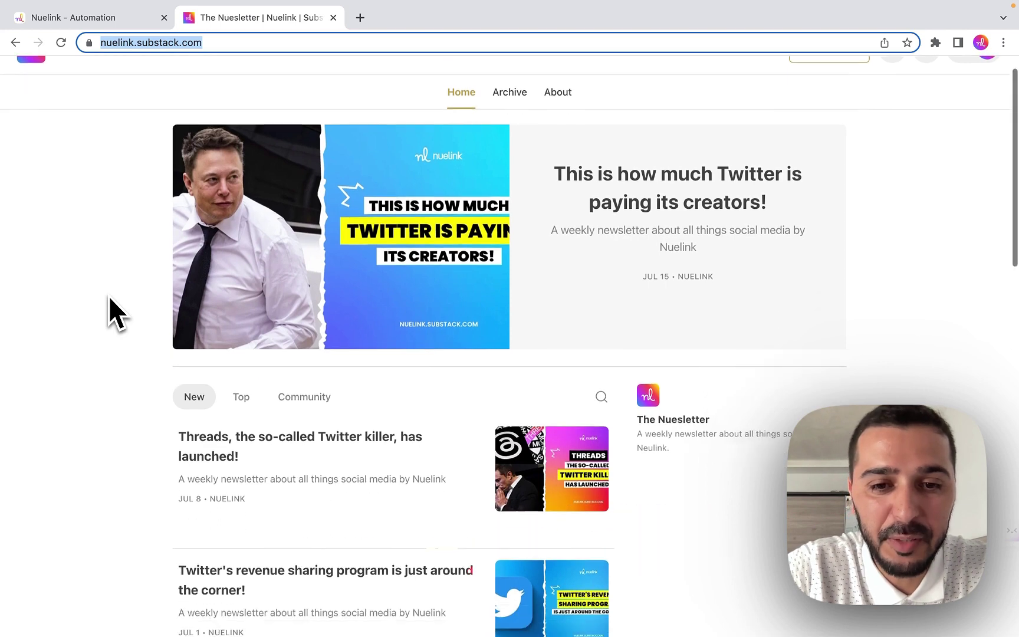
pyautogui.scroll(1, 108, 296)
pyautogui.click(124, 45)
pyautogui.press('super+c')
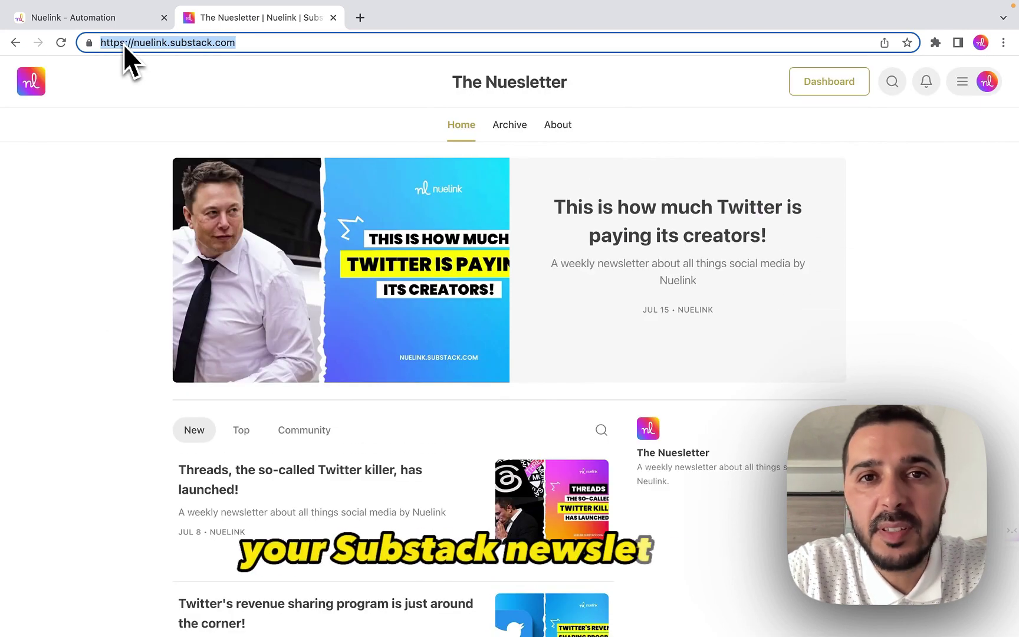
pyautogui.click(121, 17)
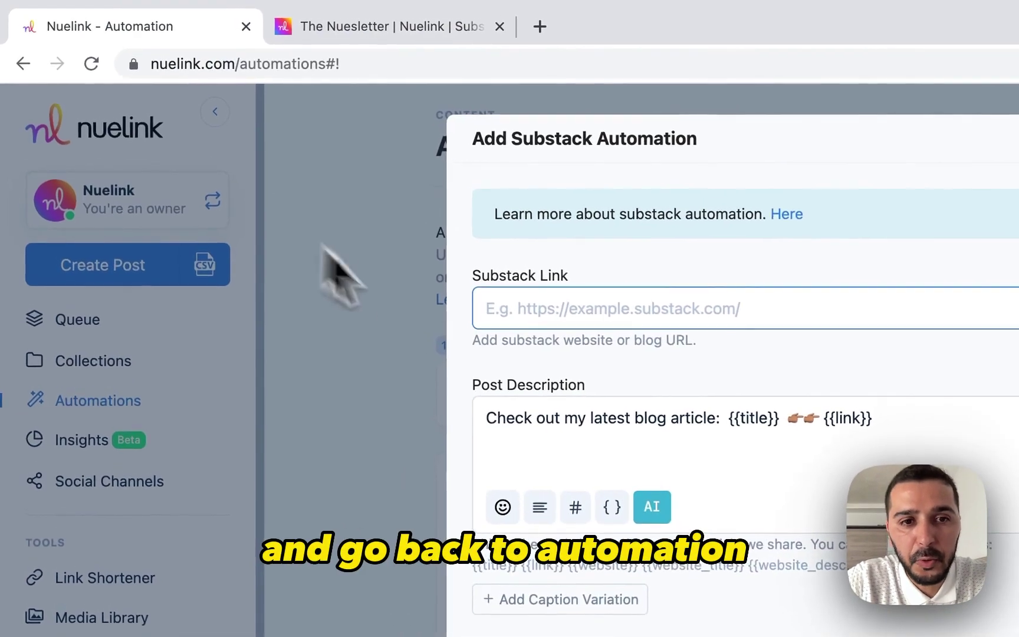
pyautogui.click(537, 319)
pyautogui.press('super+v')
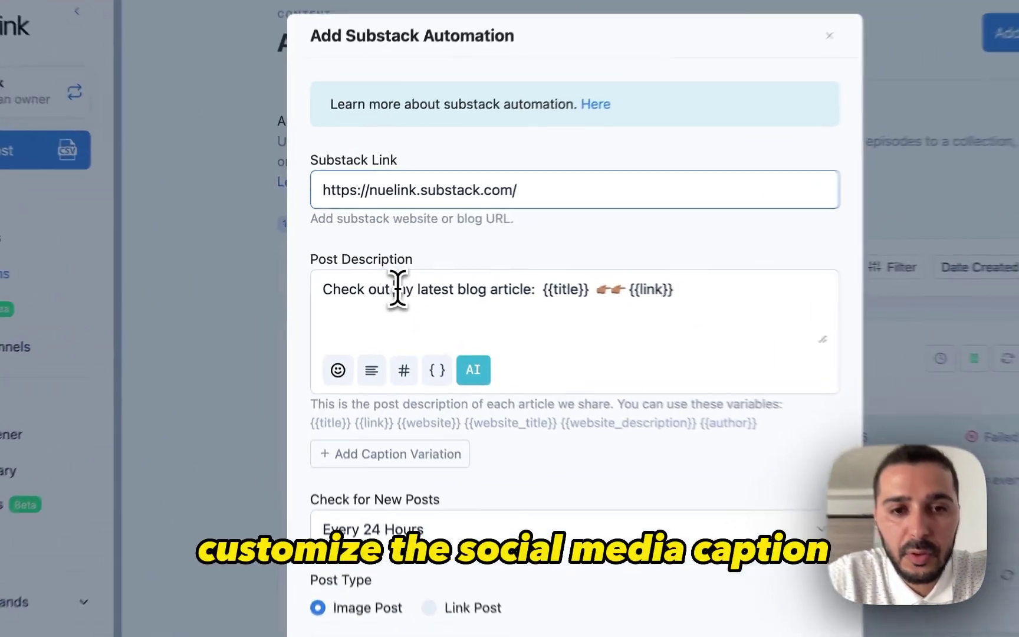
# Review the caption template's {{title}} and {{link}} placeholders, leaving the caption unchanged
pyautogui.tripleClick(398, 289)
pyautogui.click(485, 318)
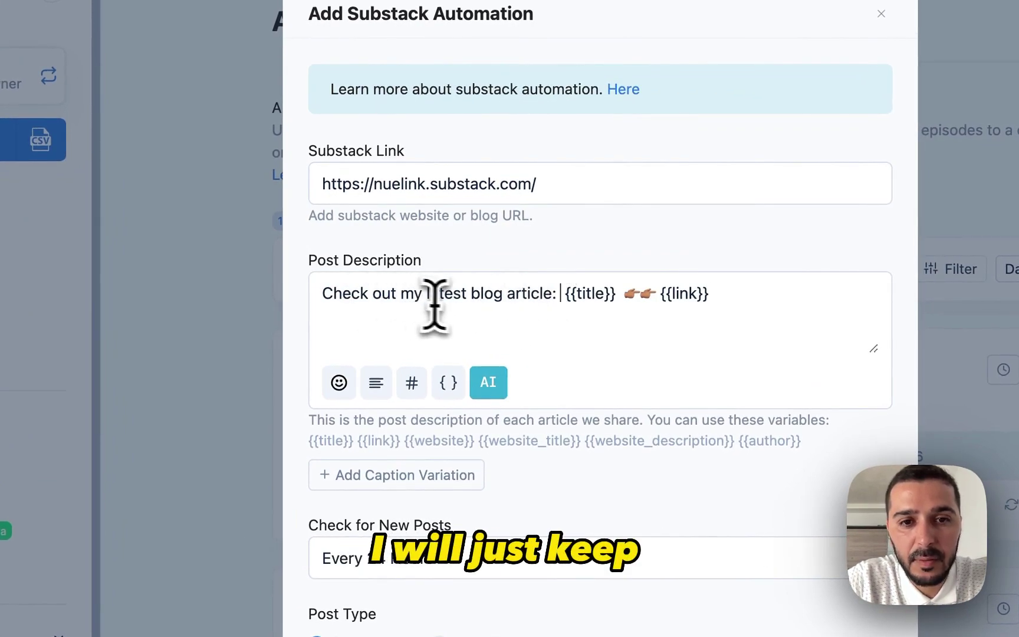
pyautogui.scroll(-1, 435, 307)
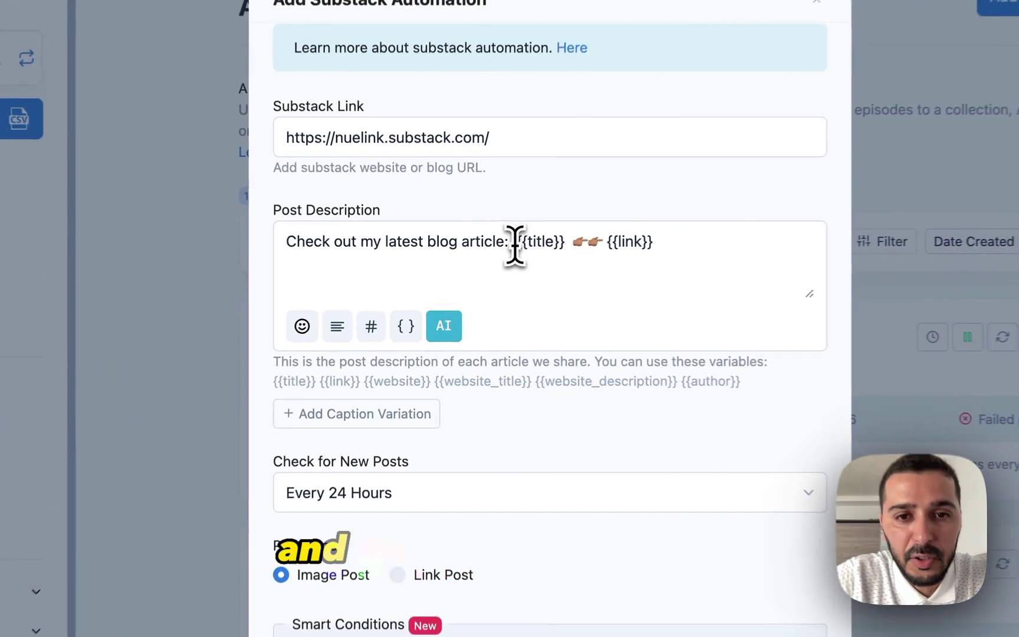
pyautogui.moveTo(481, 263); pyautogui.dragTo(519, 264)
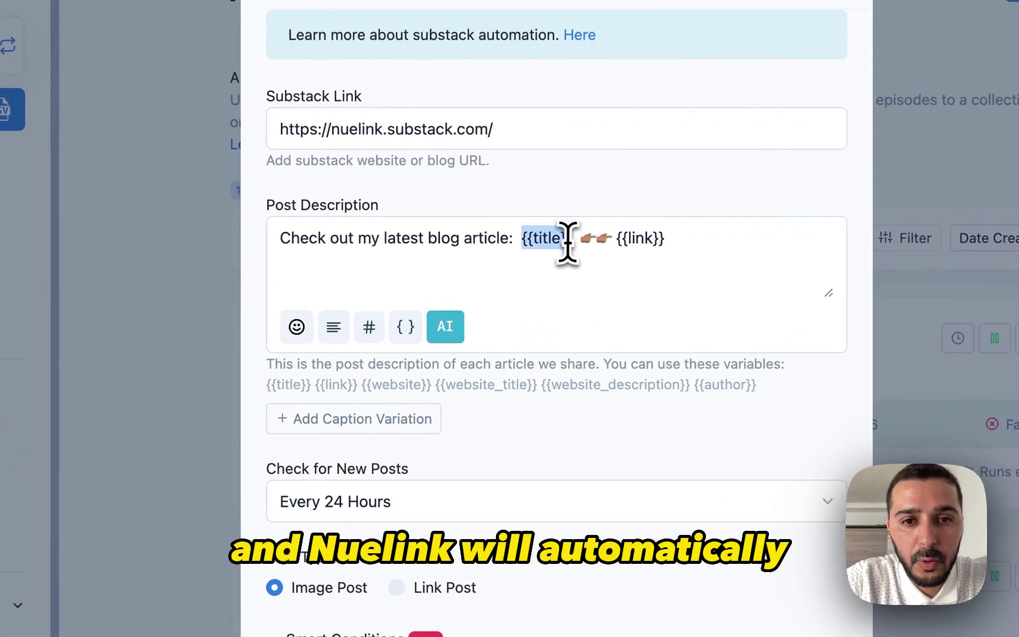
pyautogui.click(523, 243)
pyautogui.moveTo(572, 243); pyautogui.dragTo(521, 241)
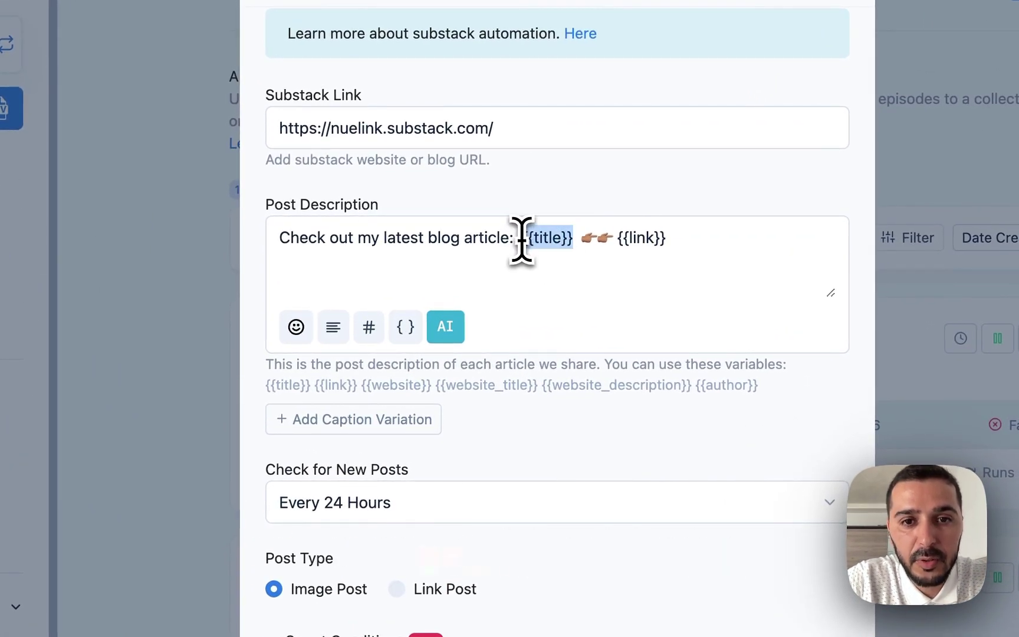
pyautogui.click(617, 240)
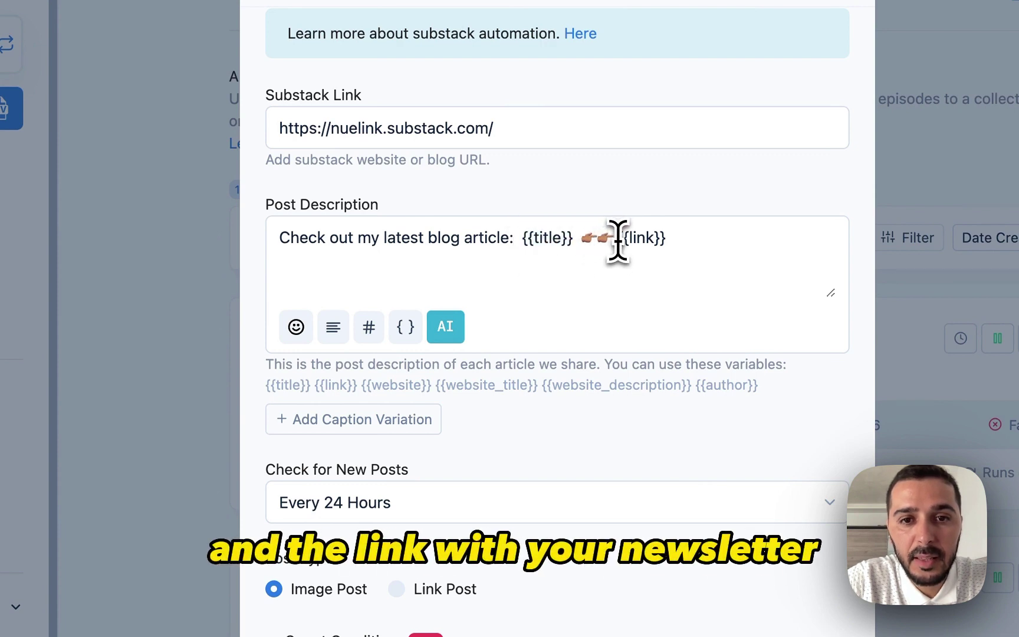
pyautogui.click(679, 241)
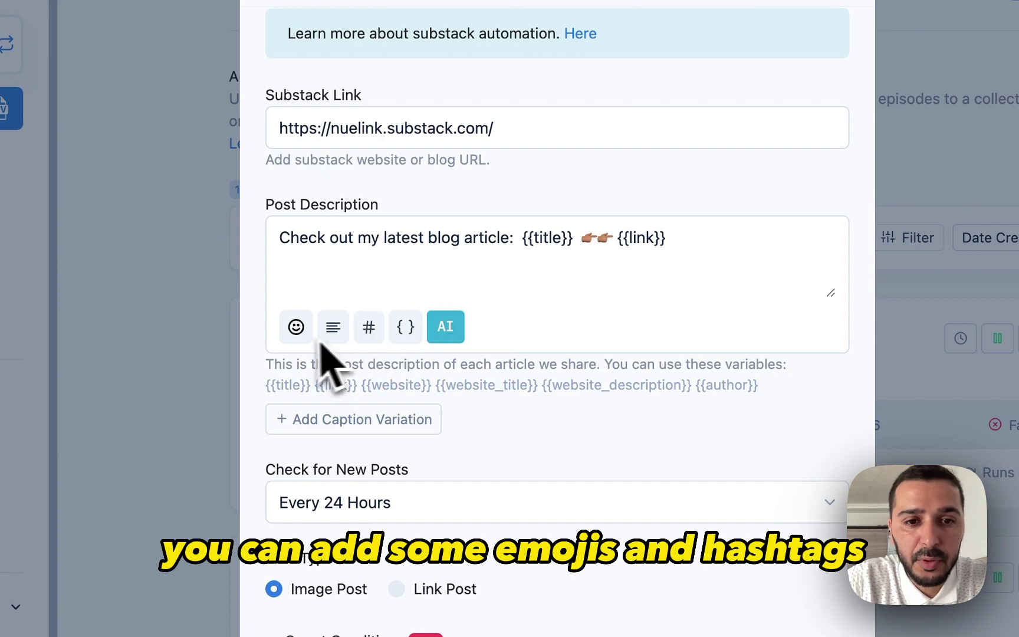
# Keep the new-post check frequency at Every 24 Hours, with Image Post type
pyautogui.scroll(-1, 449, 292)
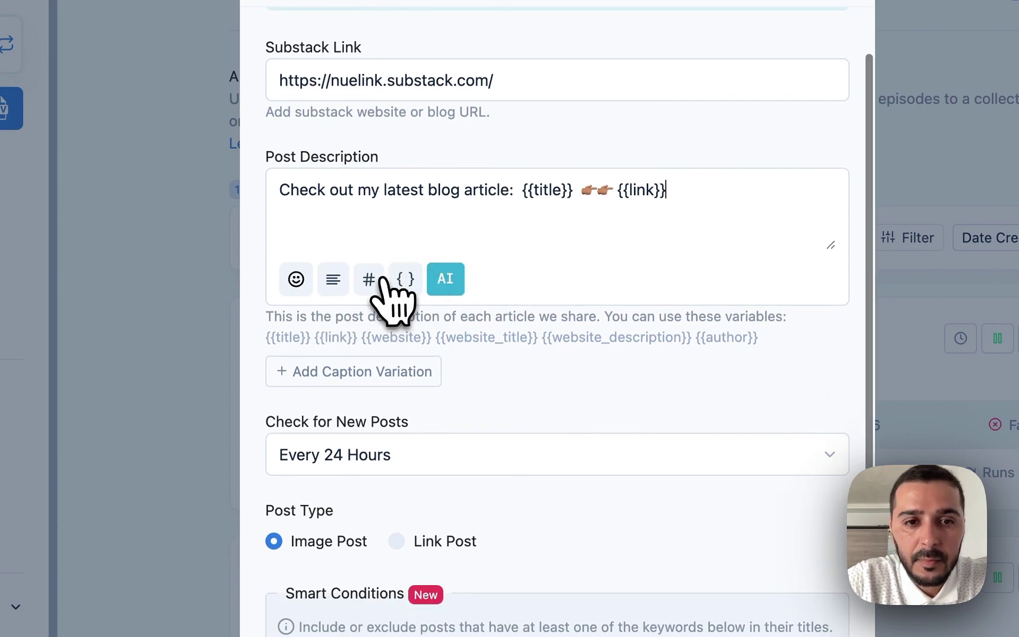
pyautogui.scroll(-4, 399, 416)
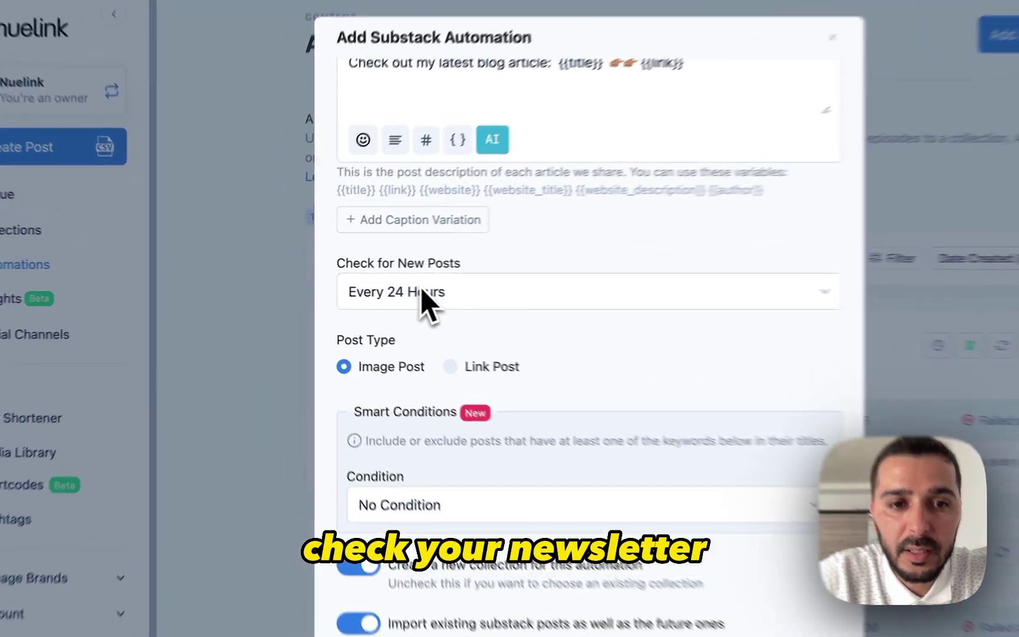
pyautogui.click(380, 287)
pyautogui.click(380, 288)
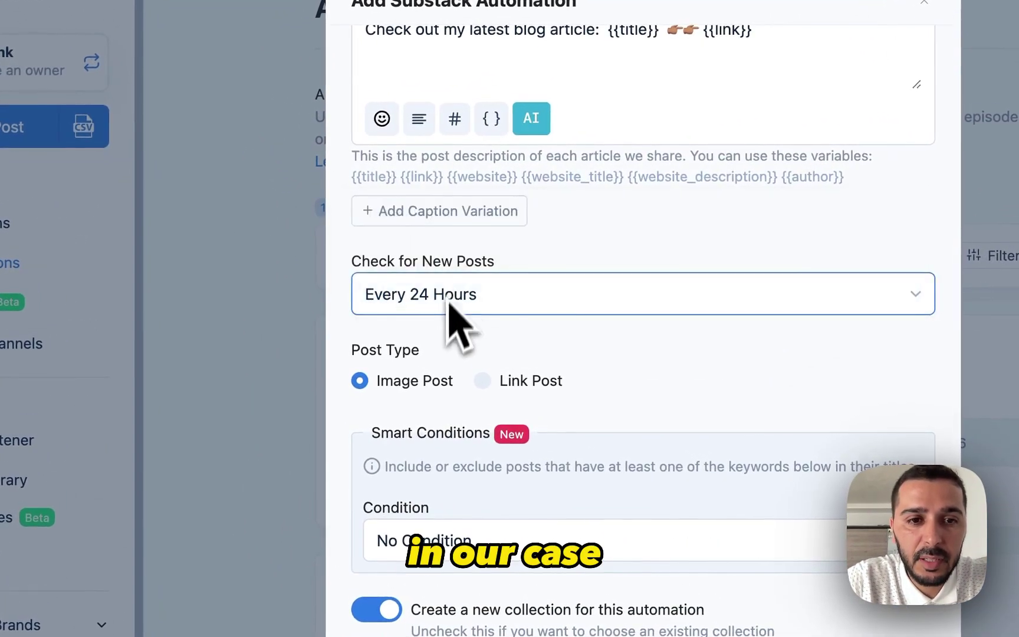
pyautogui.scroll(-2, 443, 353)
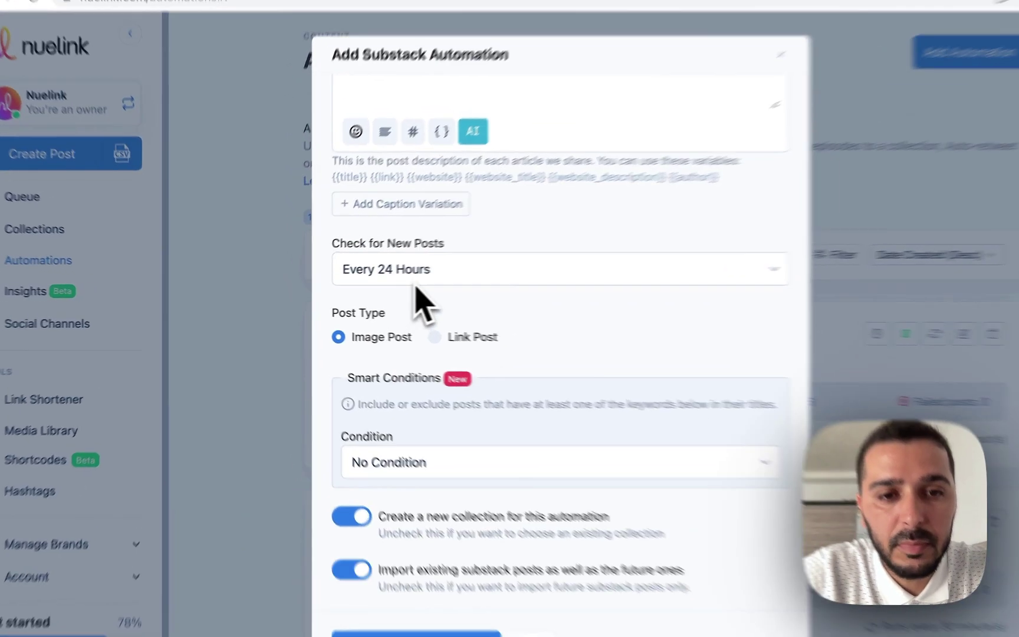
pyautogui.click(387, 283)
pyautogui.click(468, 268)
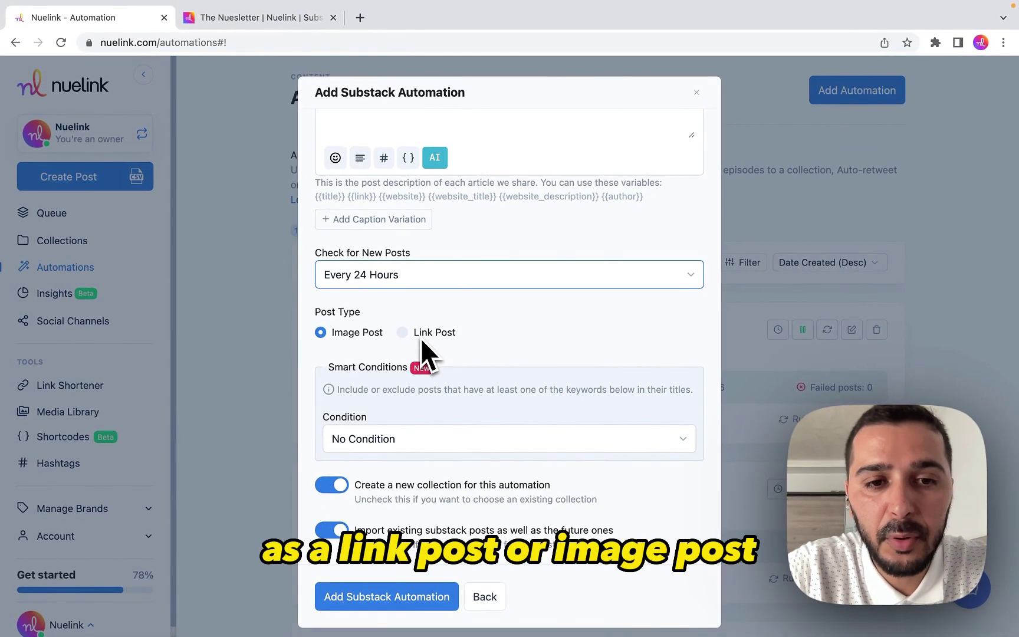
pyautogui.scroll(-3, 339, 382)
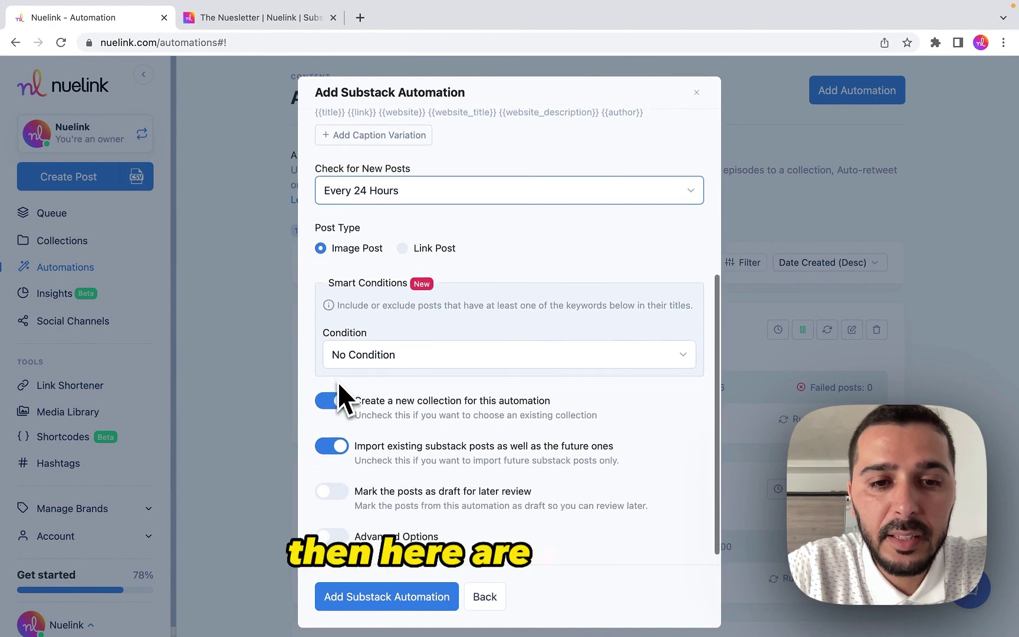
# Create the Substack automation, producing The Nuesletter #2 collection, and list its channel options
pyautogui.click(333, 604)
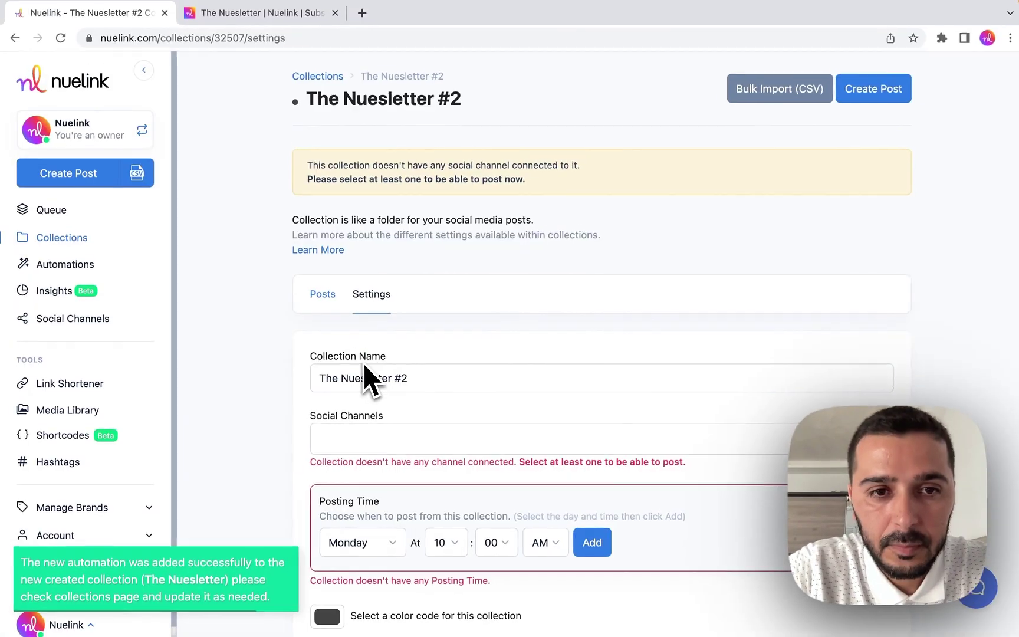
pyautogui.scroll(-3, 364, 366)
pyautogui.click(372, 344)
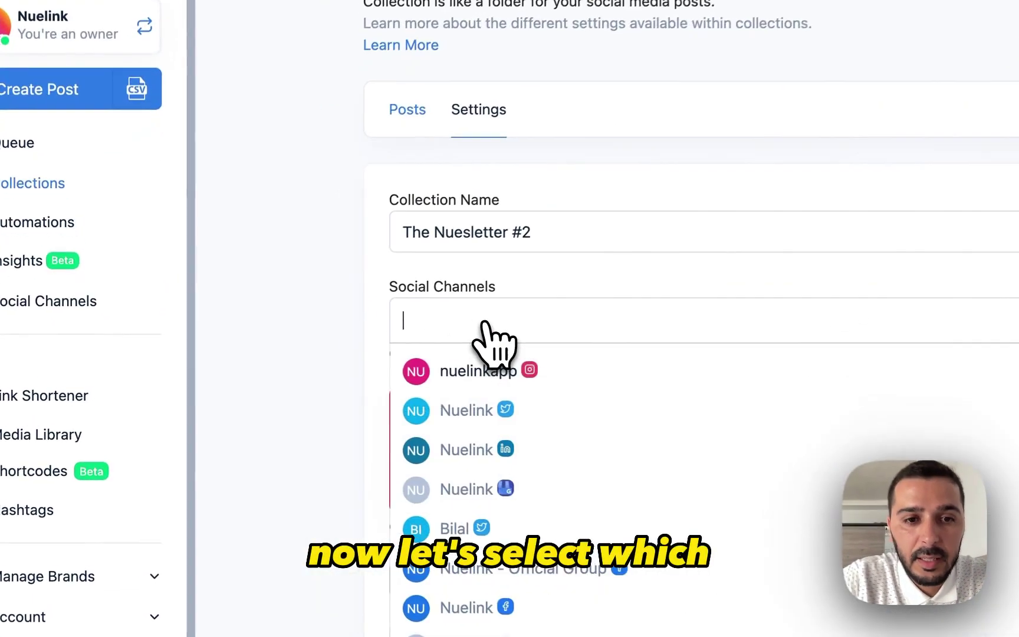
pyautogui.scroll(-1, 354, 368)
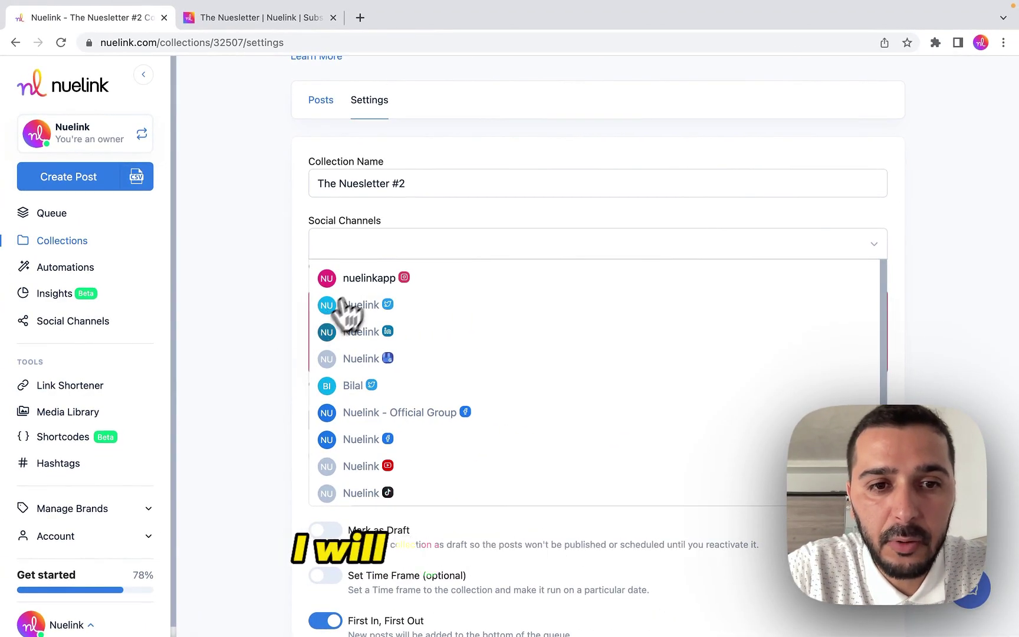
# Add Instagram, Nuelink Twitter, LinkedIn, Google Business, personal Twitter, Facebook group and Facebook page
pyautogui.click(383, 279)
pyautogui.click(376, 305)
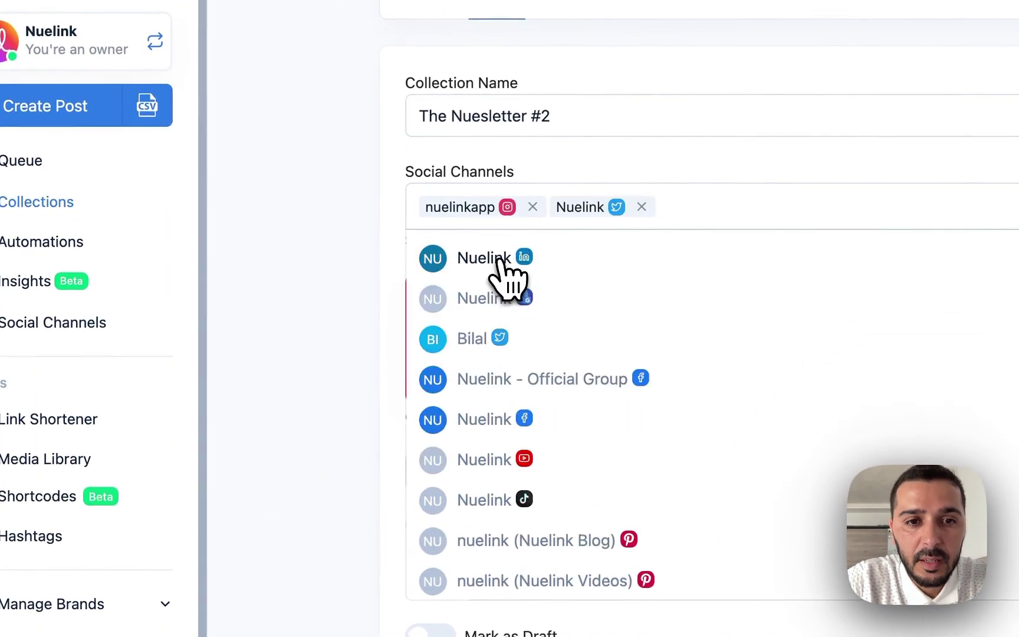
pyautogui.click(509, 282)
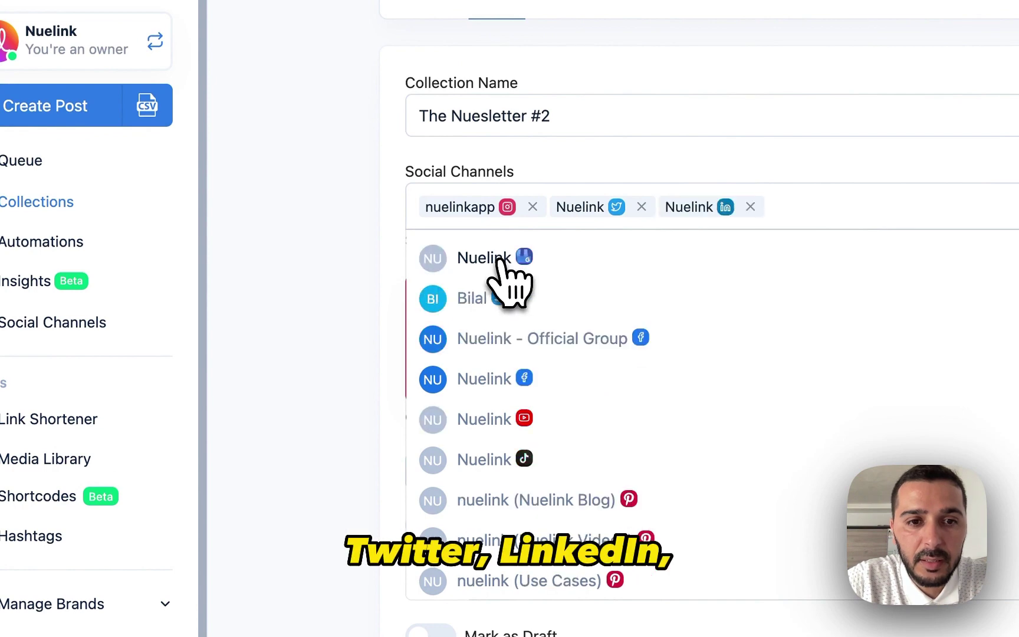
pyautogui.click(509, 282)
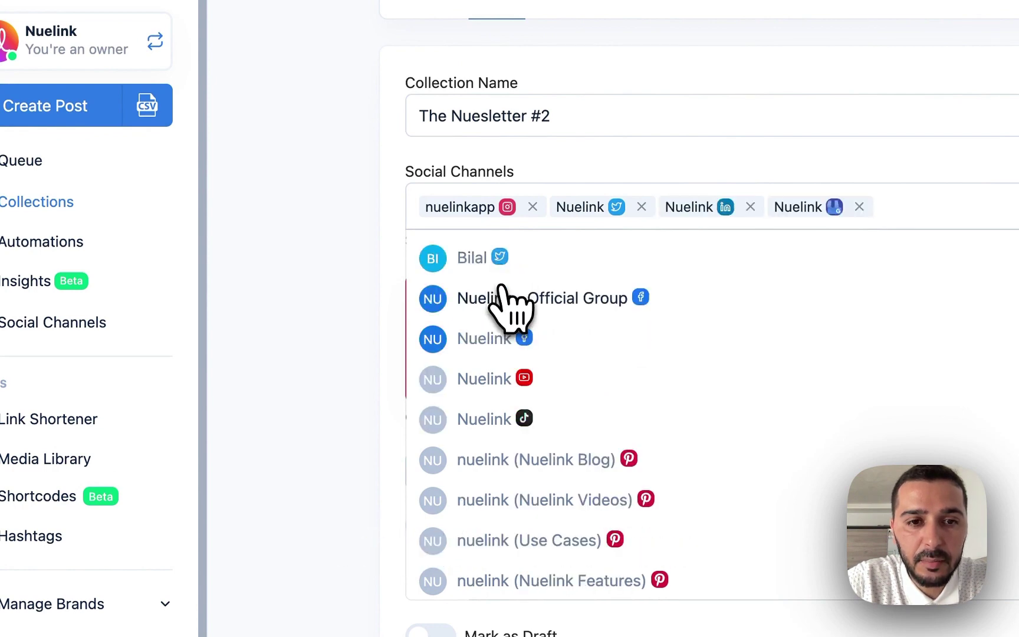
pyautogui.click(487, 261)
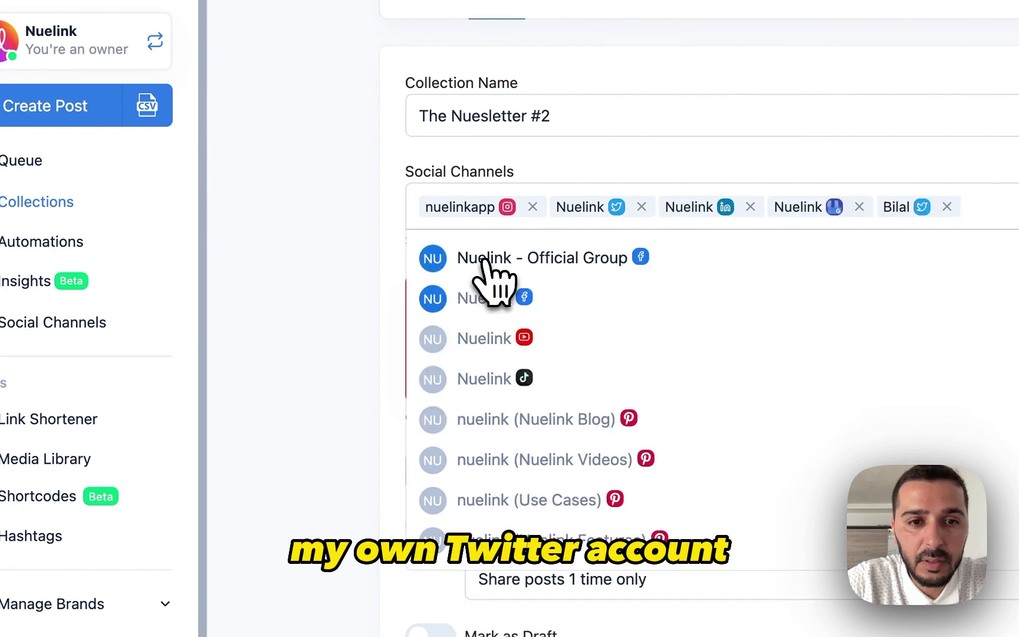
pyautogui.click(487, 261)
pyautogui.click(485, 259)
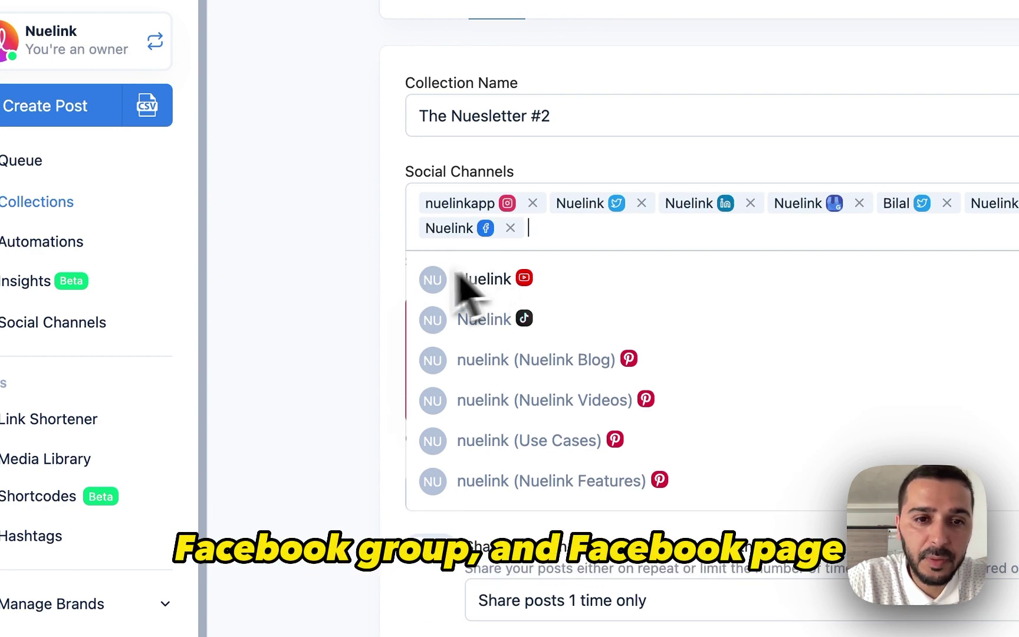
pyautogui.click(363, 282)
pyautogui.scroll(-3, 364, 289)
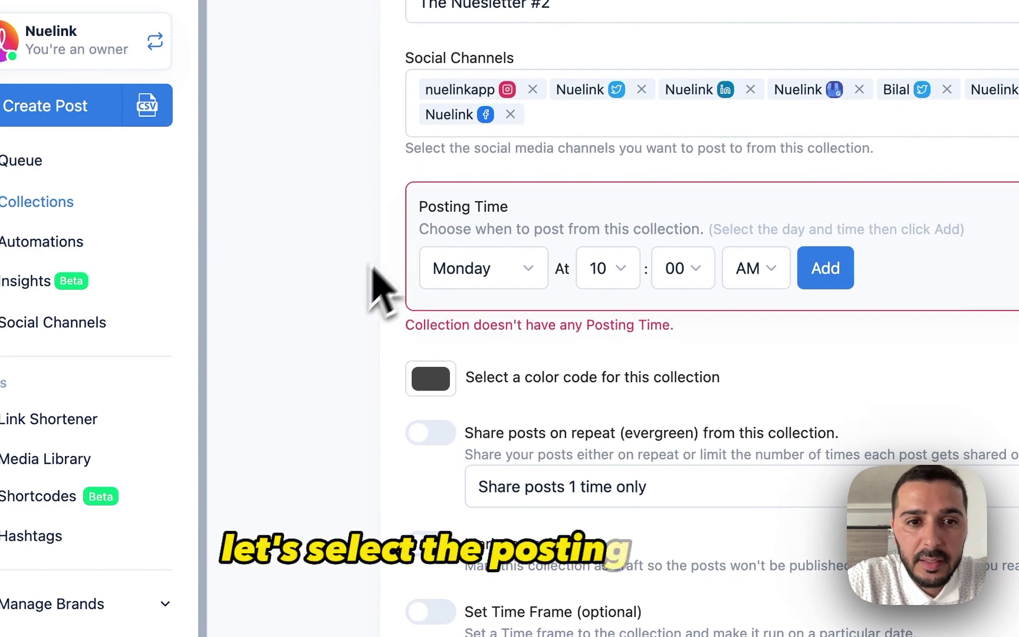
# Add a Saturday 10:00 AM posting time to The Nuesletter #2 collection
pyautogui.click(498, 272)
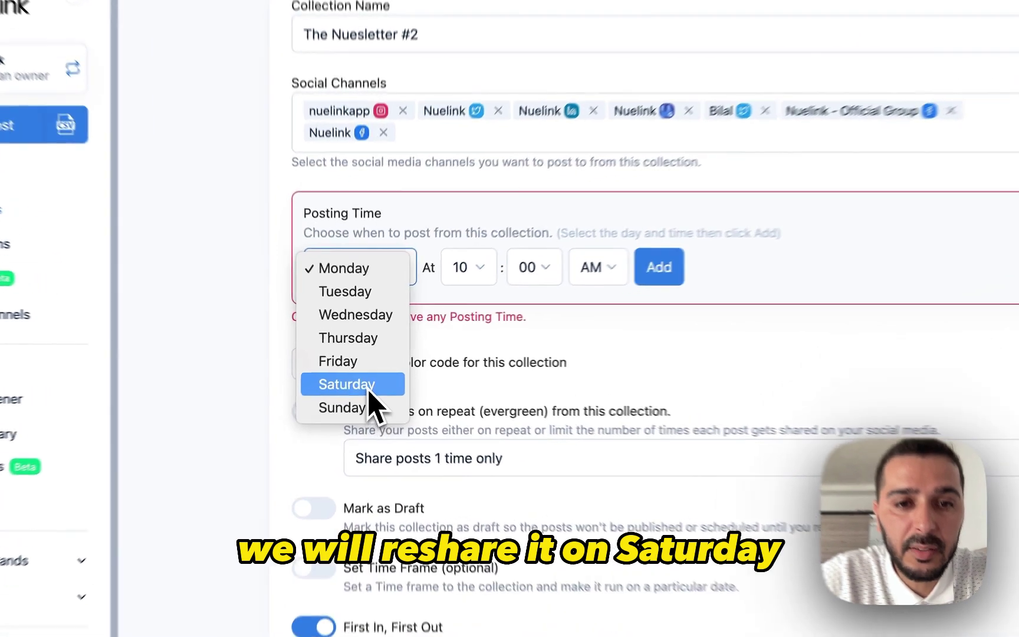
pyautogui.click(368, 386)
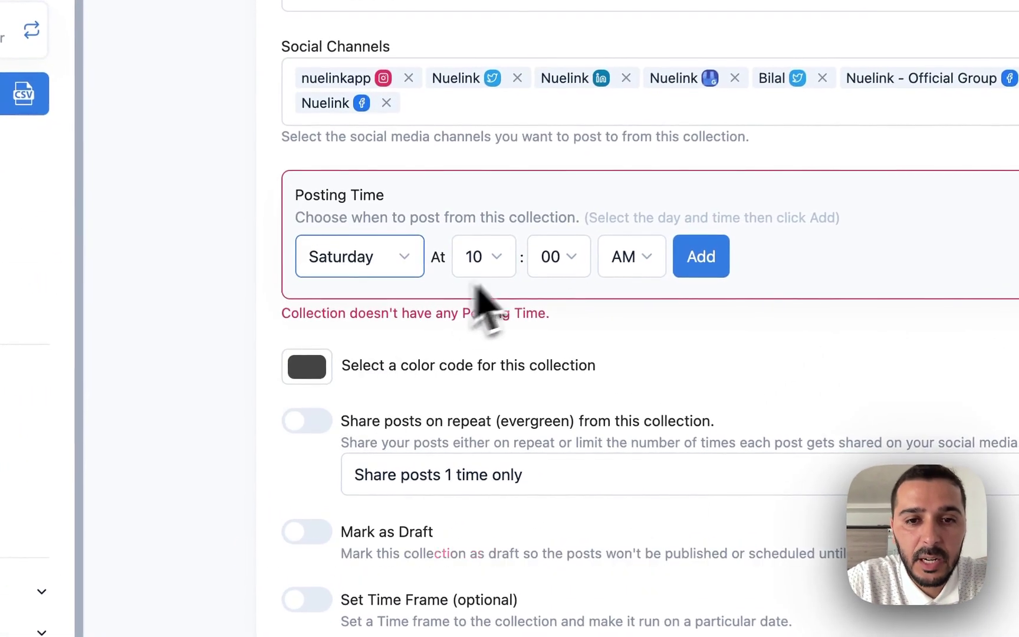
pyautogui.click(659, 267)
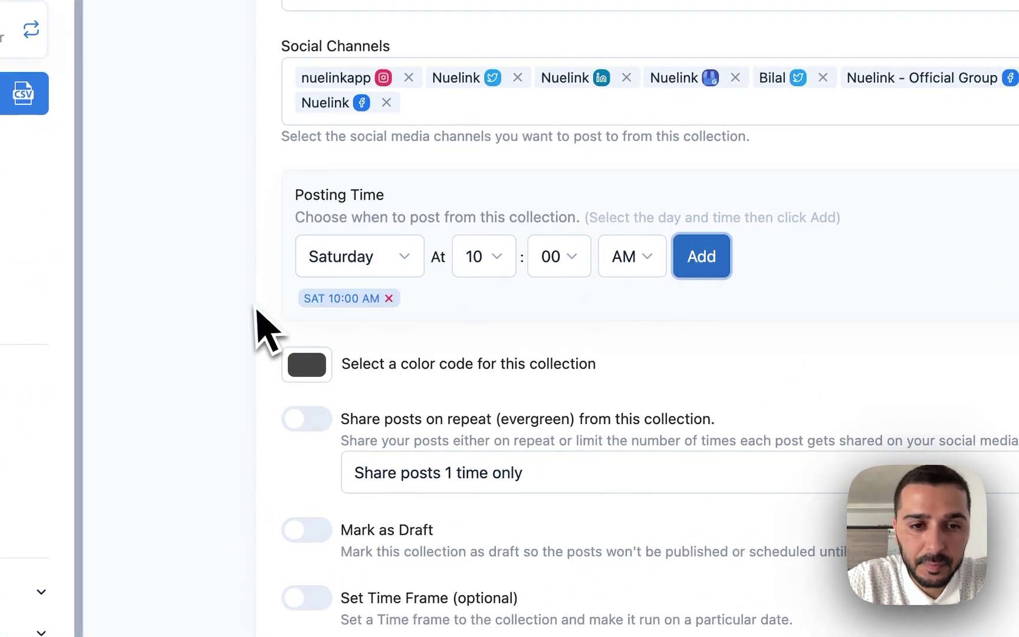
pyautogui.scroll(-2, 254, 324)
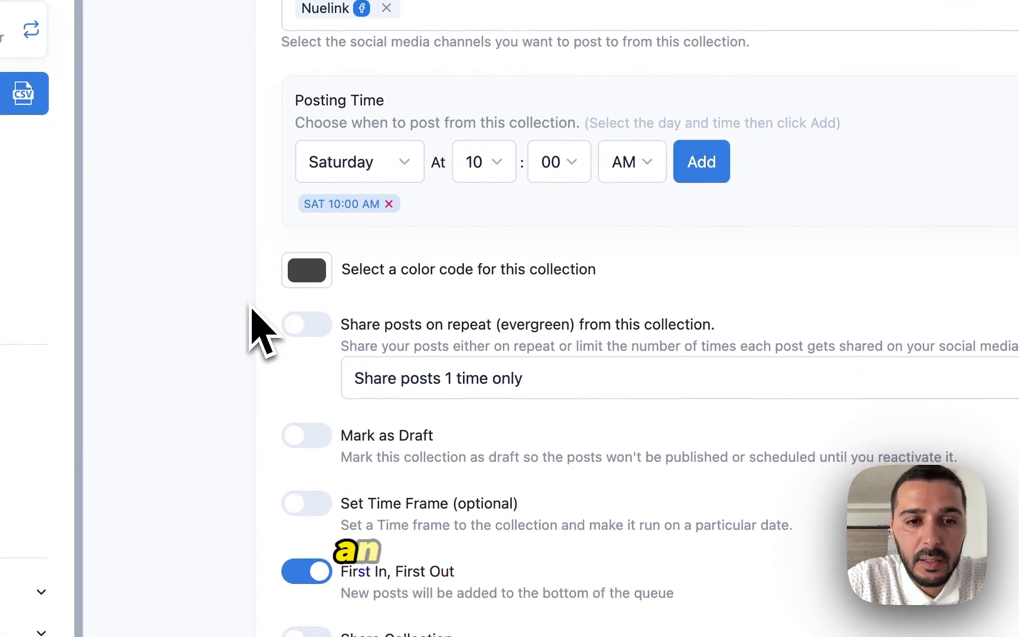
pyautogui.scroll(-2, 252, 309)
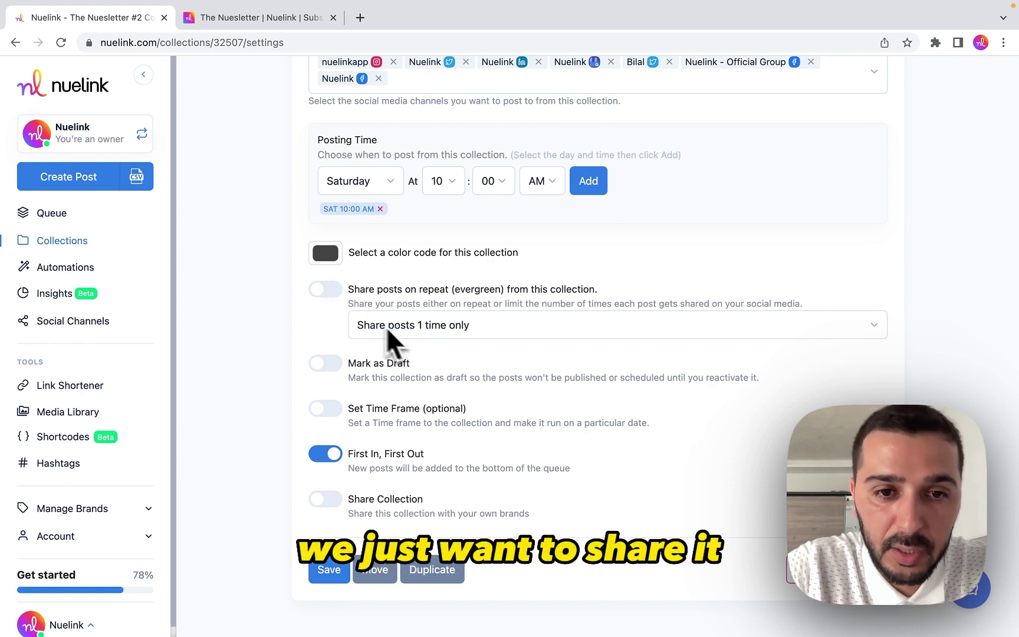
pyautogui.scroll(-2, 289, 324)
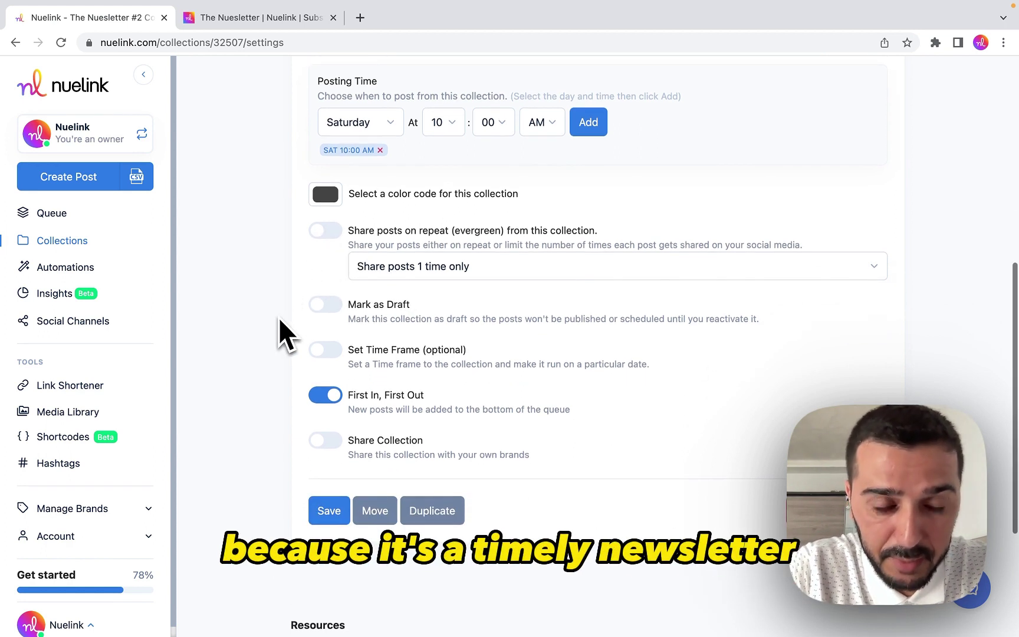
pyautogui.scroll(-1, 280, 322)
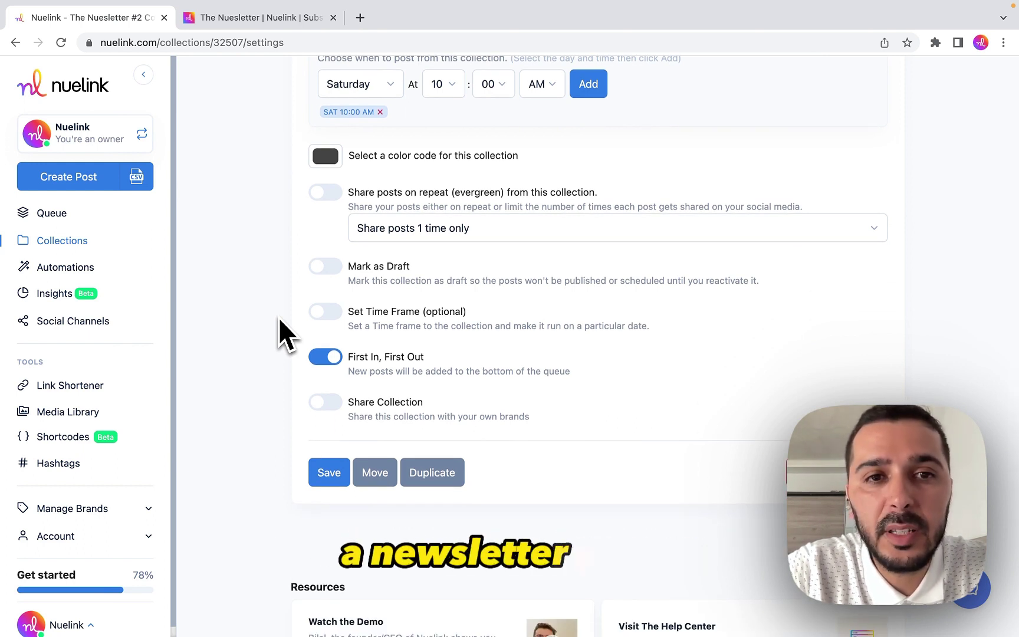
pyautogui.scroll(1, 279, 319)
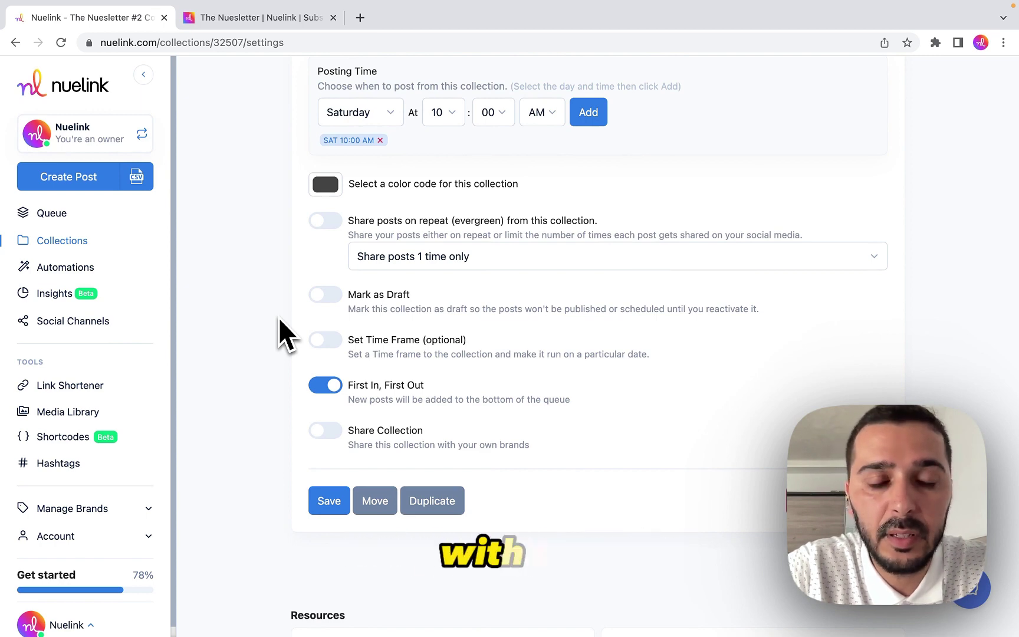
# Leave evergreen reposting off and save the collection settings, confirming the update
pyautogui.click(326, 221)
pyautogui.click(326, 221)
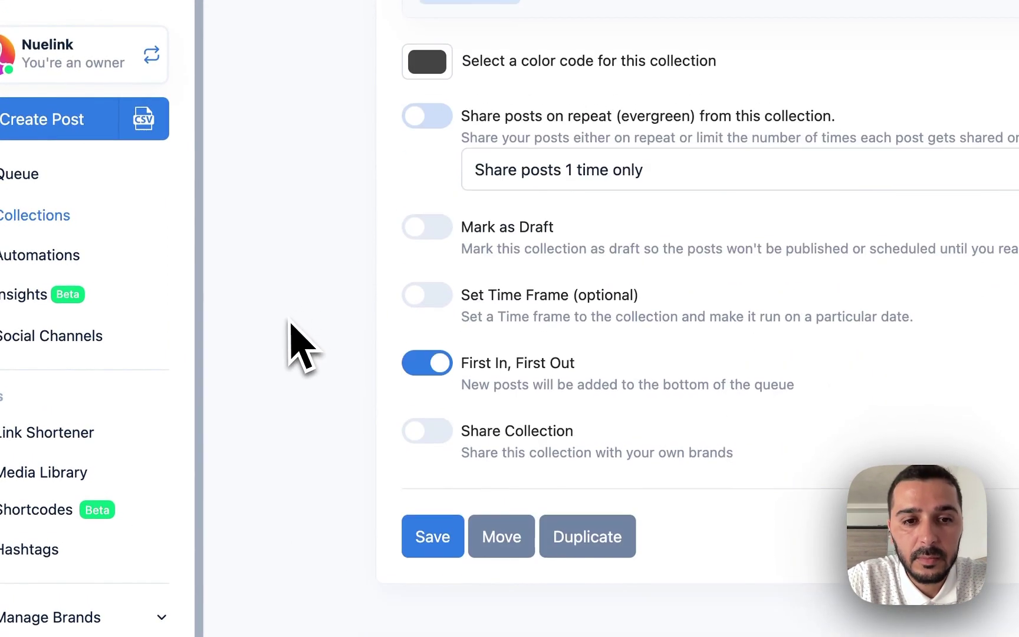
pyautogui.scroll(-5, 289, 330)
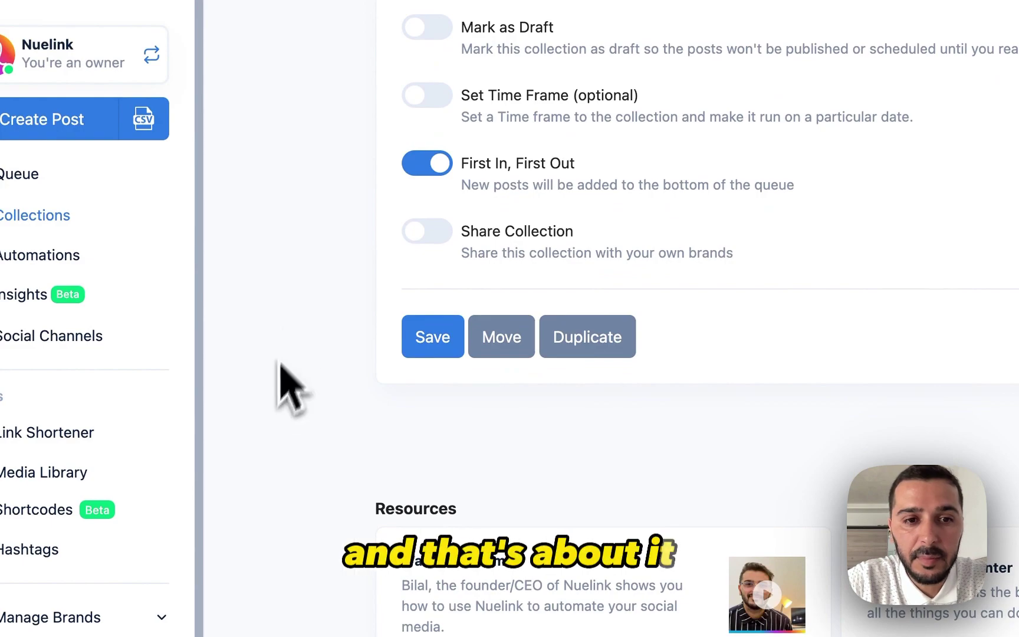
pyautogui.click(421, 351)
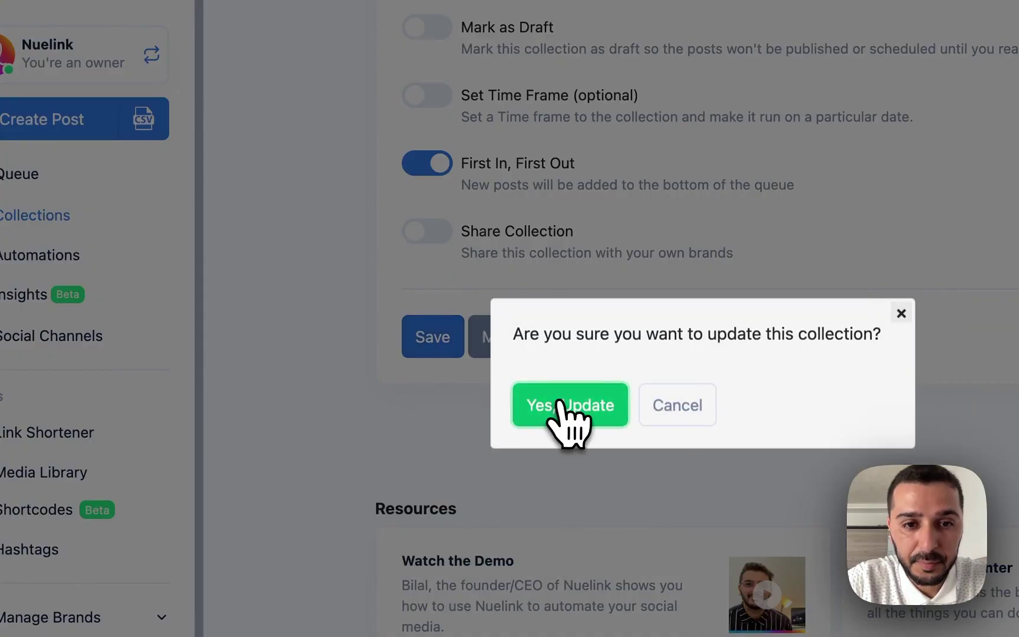
pyautogui.click(552, 403)
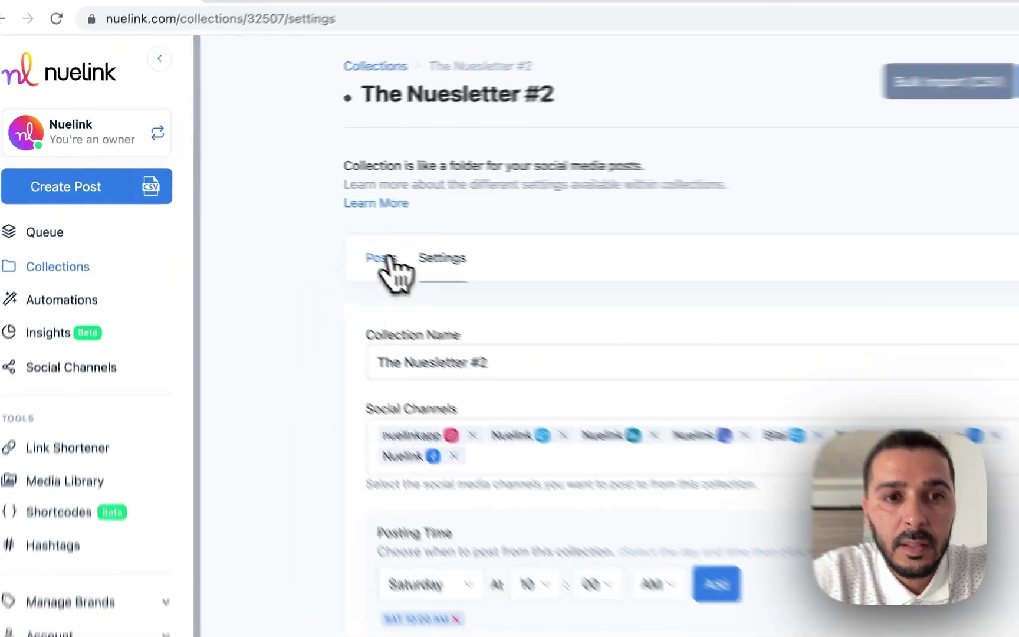
# Check the collection's queued posts, scheduled Saturdays 10:00 AM on Jul 22, Jul 29 and Aug 05
pyautogui.click(320, 232)
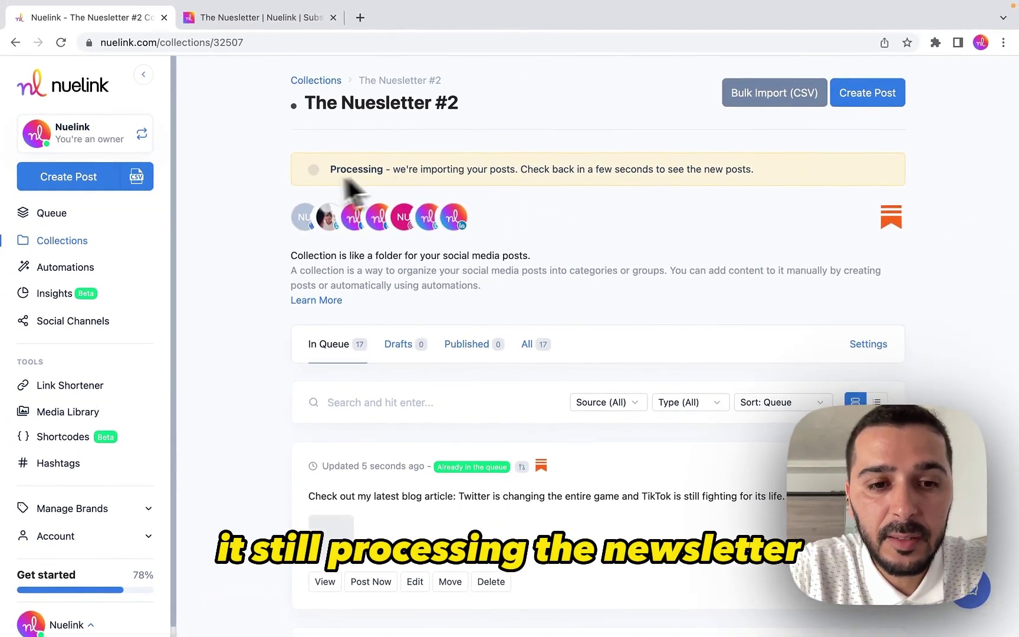
pyautogui.scroll(-5, 239, 217)
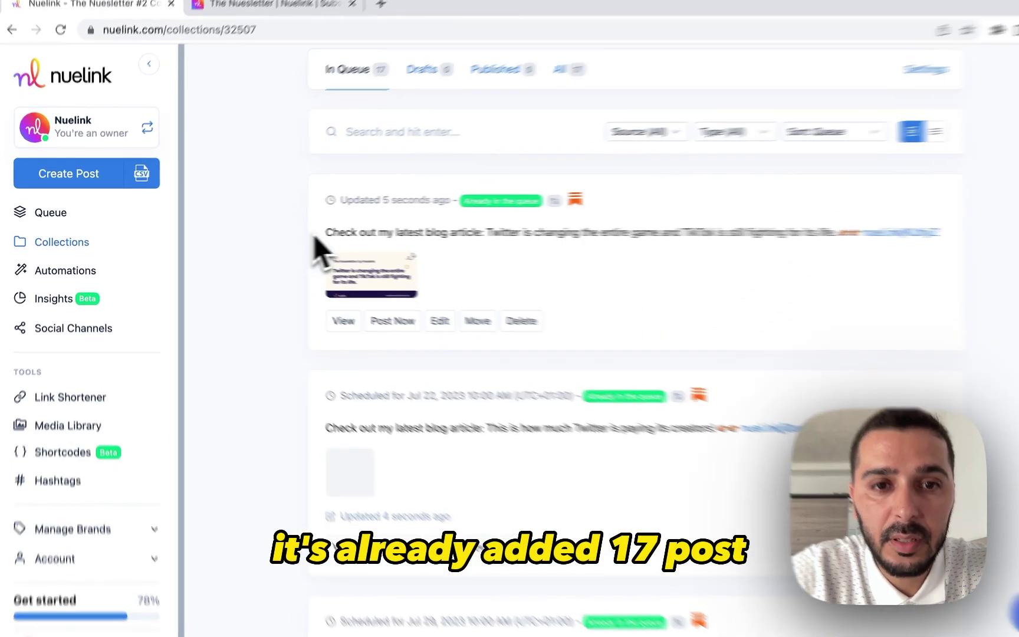
pyautogui.moveTo(314, 235)
pyautogui.mouseDown()
pyautogui.moveTo(342, 231)
pyautogui.moveTo(320, 241)
pyautogui.mouseUp()
pyautogui.click(262, 278)
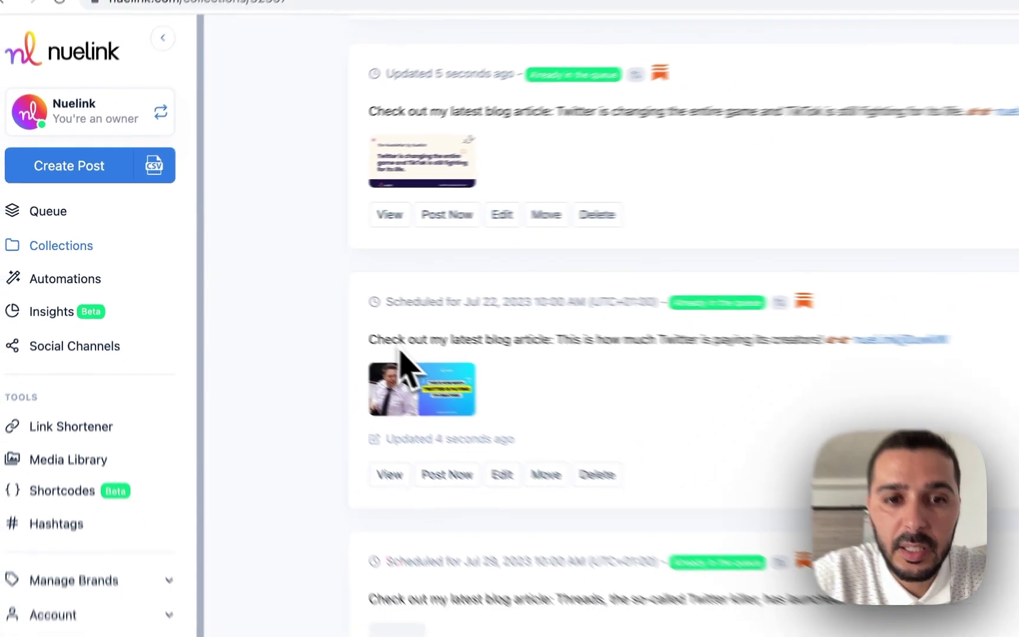
pyautogui.scroll(-2, 438, 324)
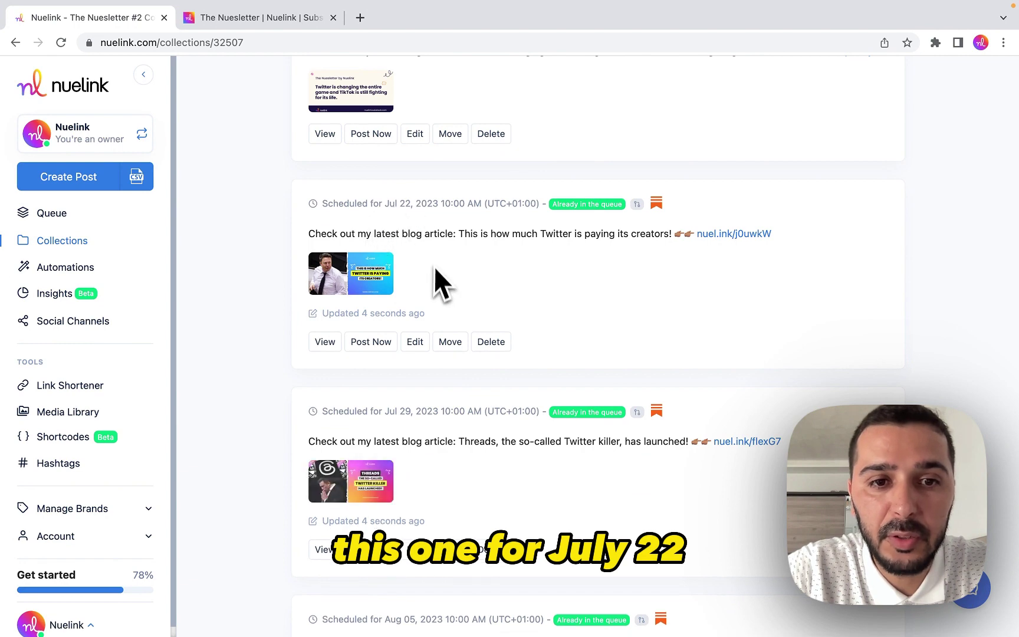
pyautogui.scroll(-3, 436, 277)
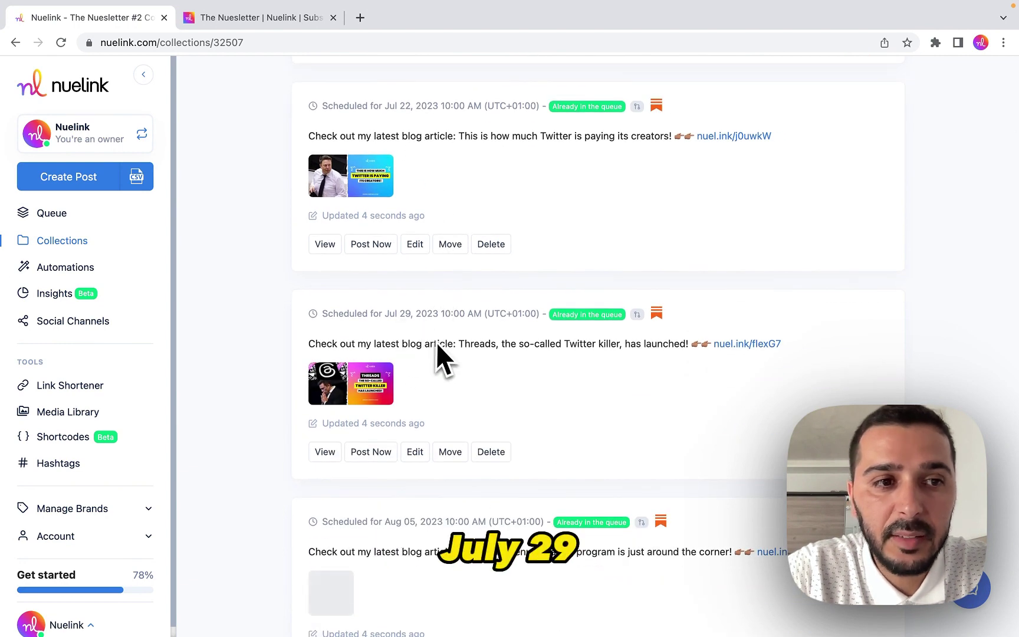
# Scroll the main Queue to The Nuesletter #2 posts on Saturday July 22 and 29 at 10:00 AM
pyautogui.click(59, 213)
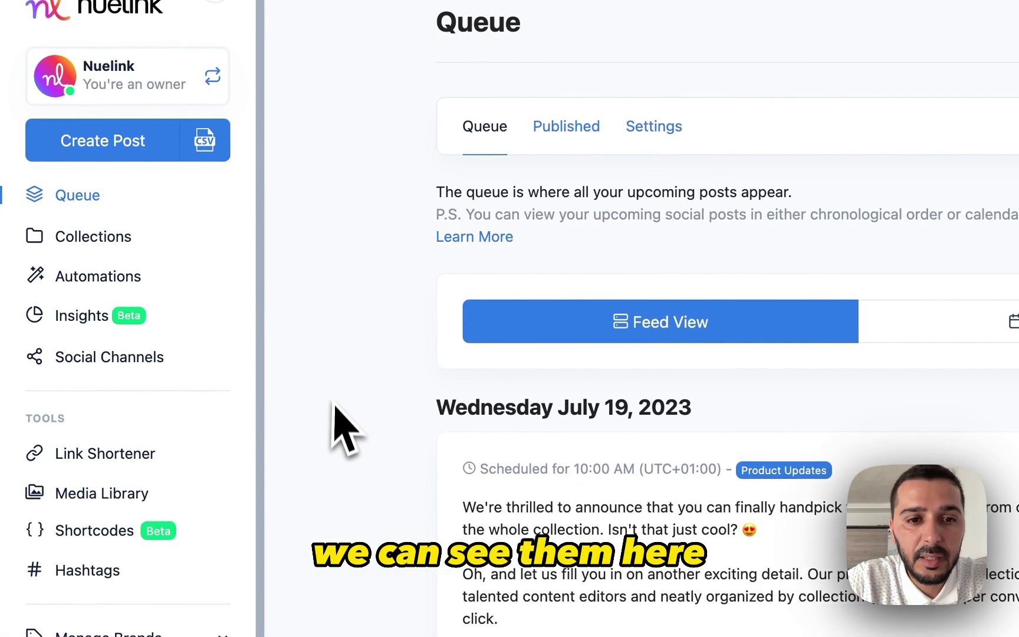
pyautogui.scroll(-3, 222, 354)
pyautogui.scroll(-10, 334, 414)
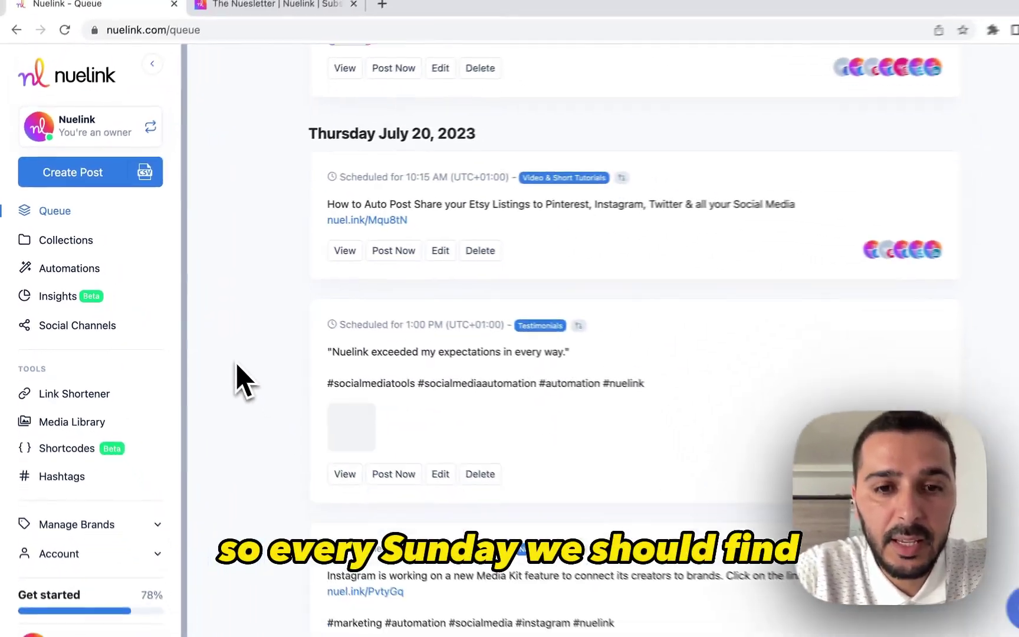
pyautogui.scroll(-7, 223, 356)
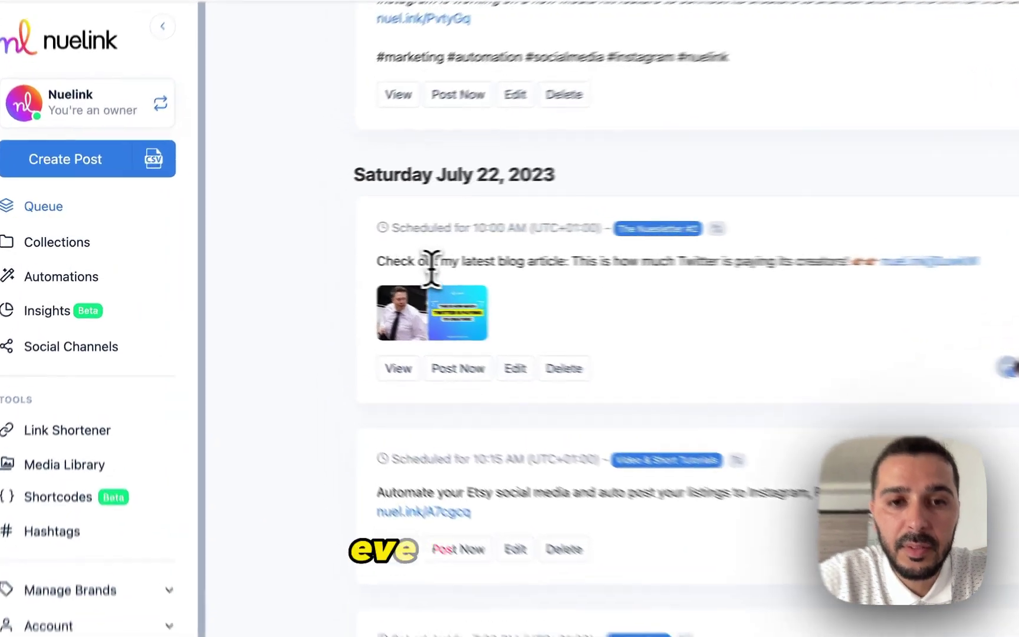
pyautogui.tripleClick(348, 255)
pyautogui.click(246, 314)
pyautogui.scroll(-1, 242, 307)
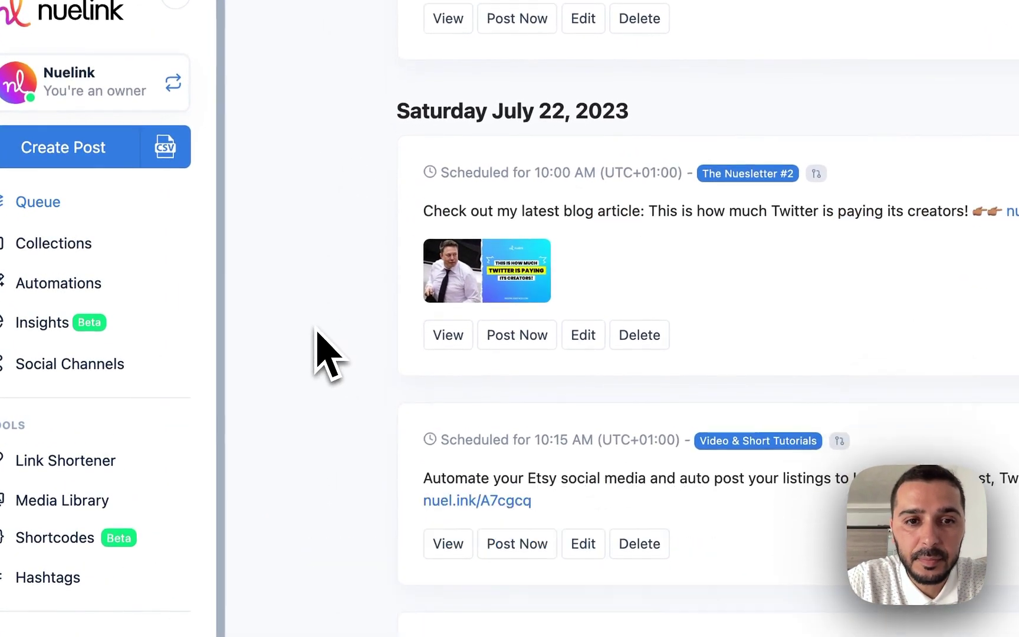
pyautogui.scroll(-10, 317, 334)
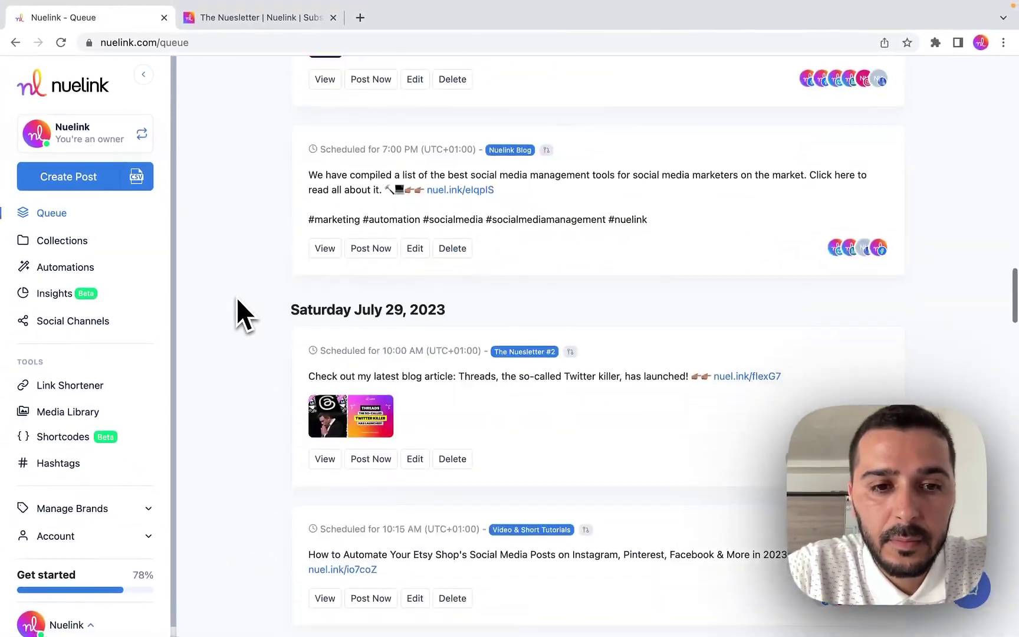
pyautogui.scroll(-1, 236, 297)
pyautogui.scroll(-2, 256, 377)
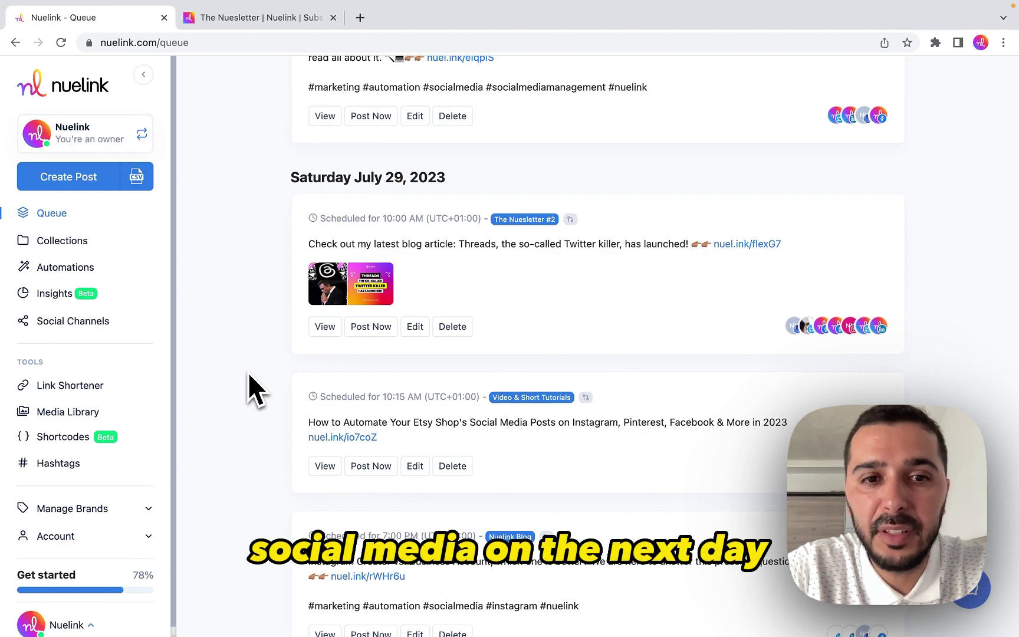
pyautogui.scroll(-2, 247, 371)
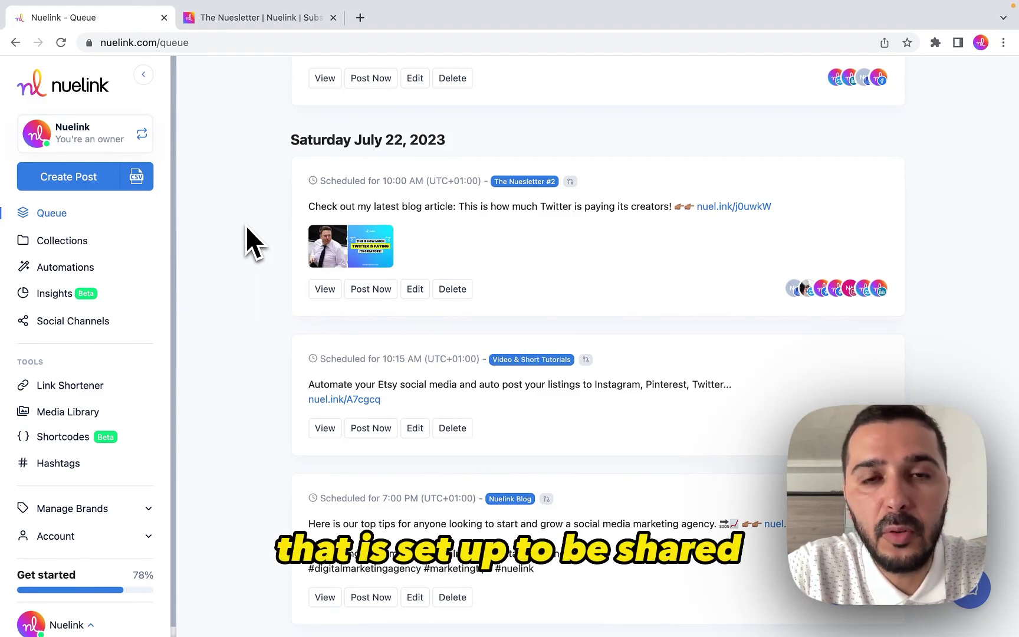
pyautogui.scroll(1, 245, 225)
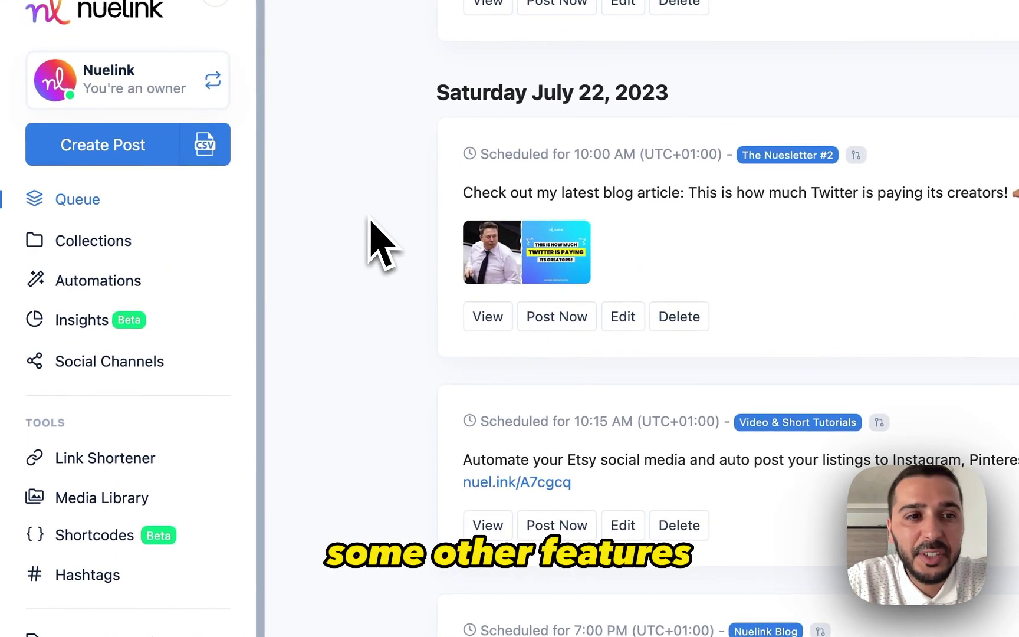
# Review Facebook insights for the last 30 days, then go to the Link Shortener
pyautogui.click(94, 320)
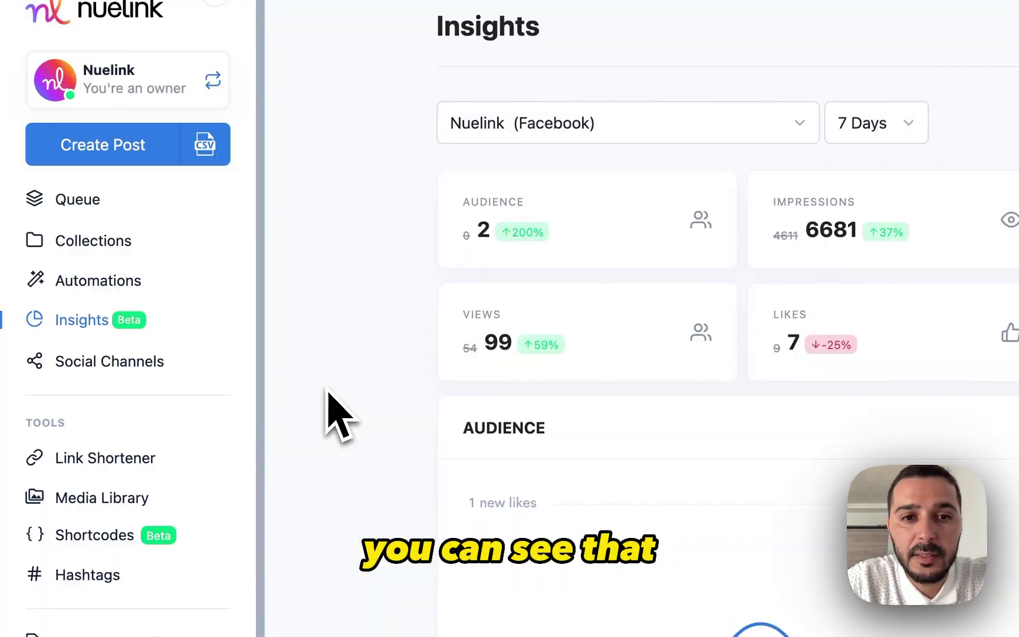
pyautogui.scroll(-1, 329, 394)
pyautogui.click(868, 73)
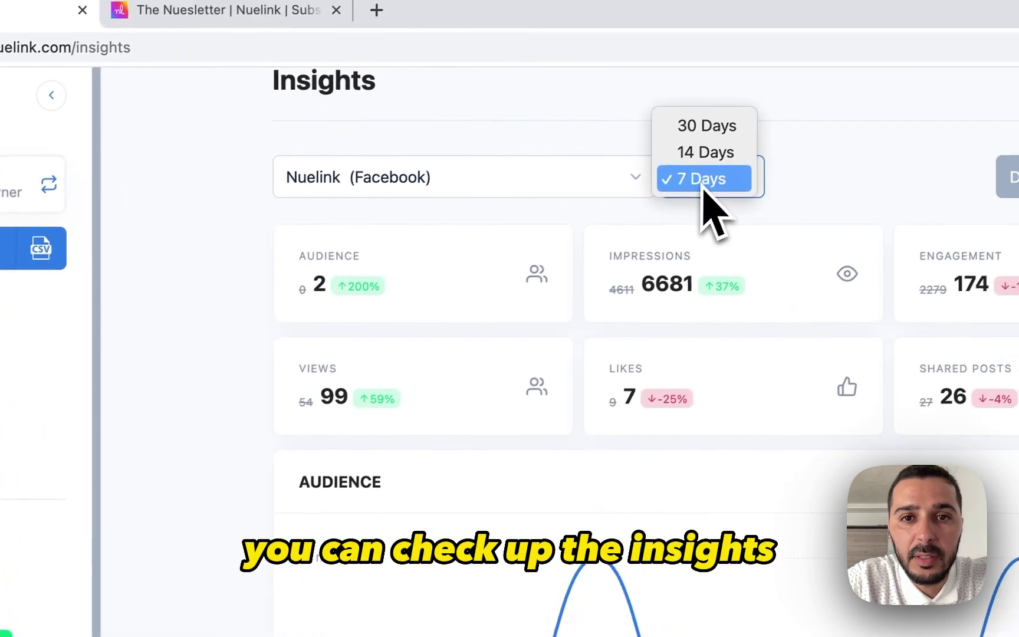
pyautogui.click(872, 21)
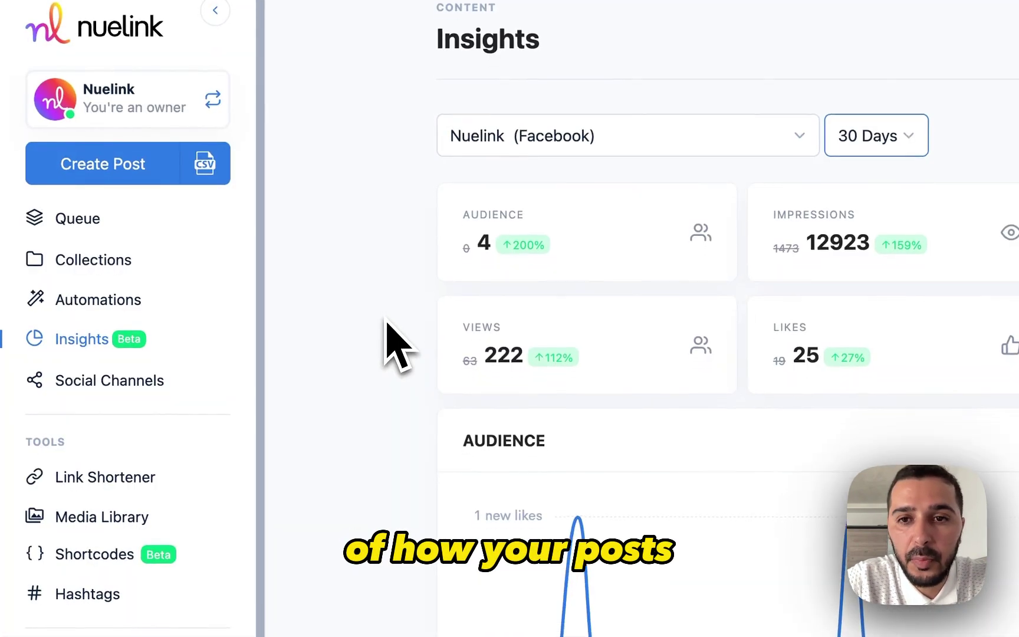
pyautogui.scroll(-3, 386, 323)
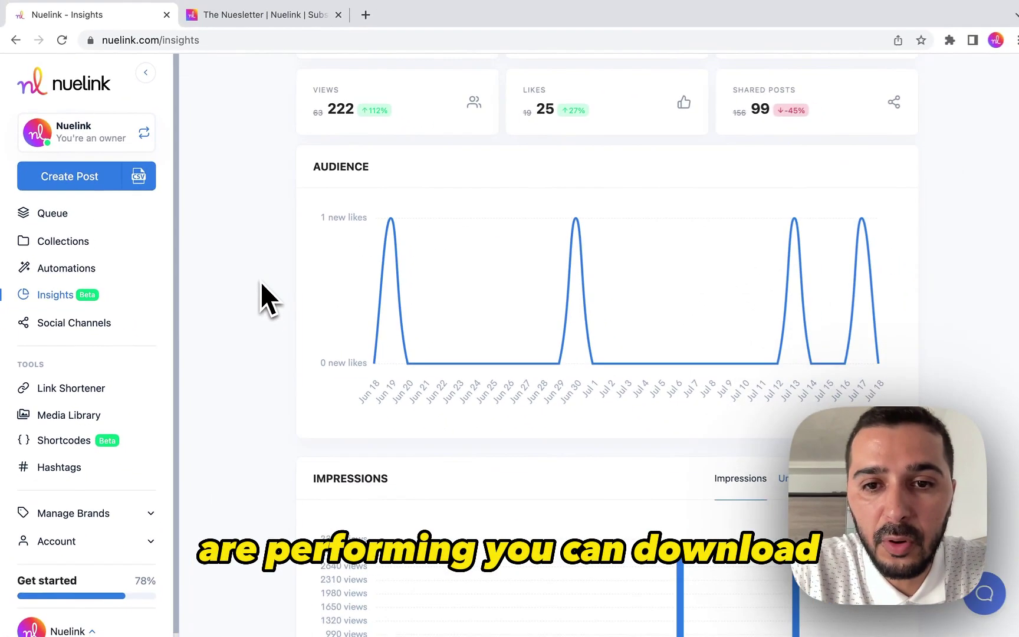
pyautogui.scroll(3, 256, 281)
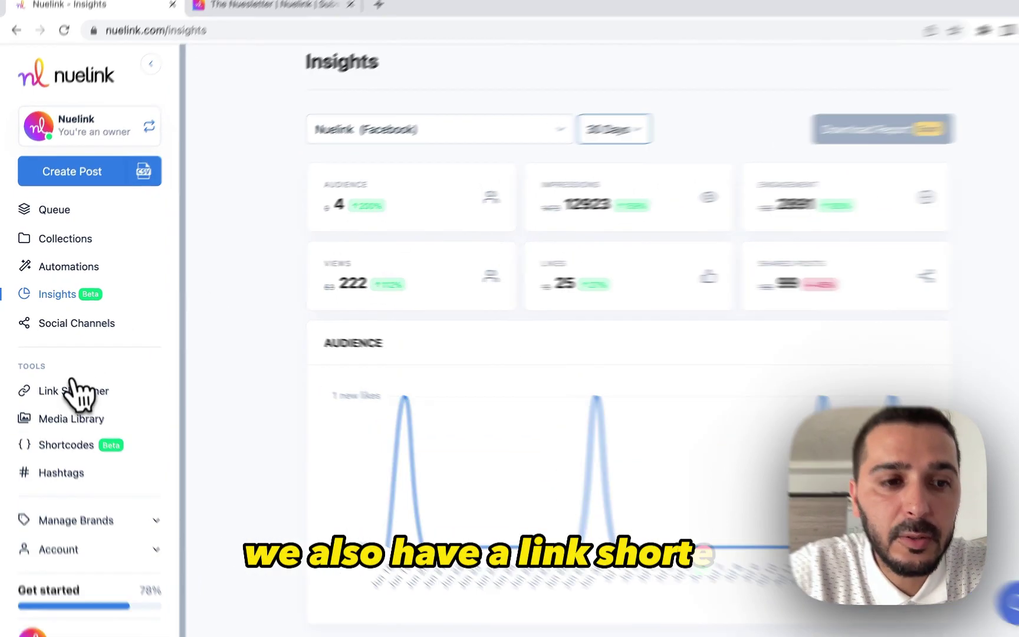
pyautogui.click(72, 387)
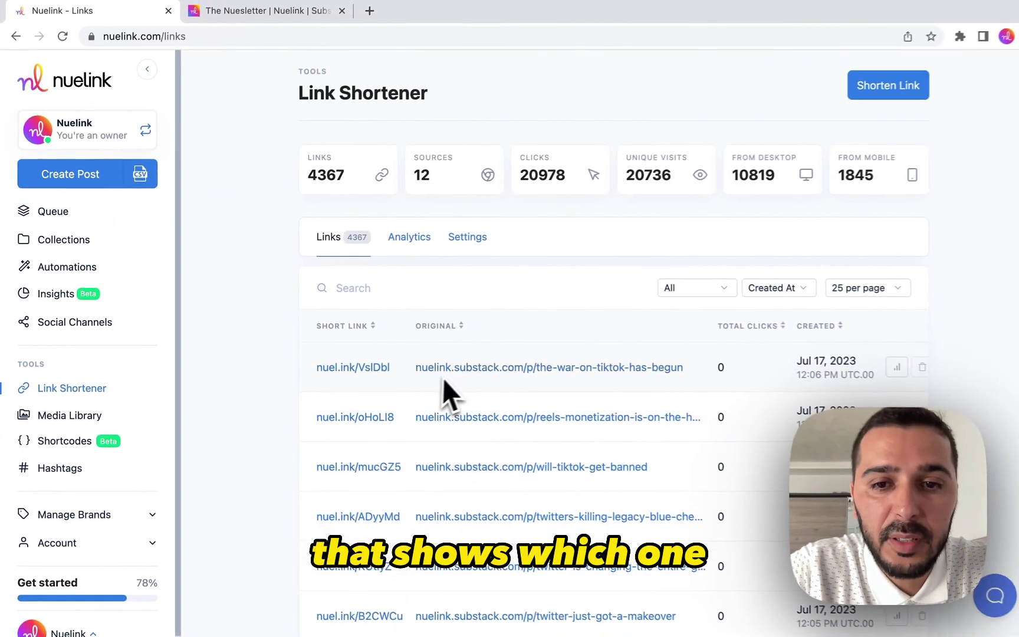
# Scroll through the nuel.ink shortened links and their clicks, then return to the Queue
pyautogui.scroll(-3, 266, 419)
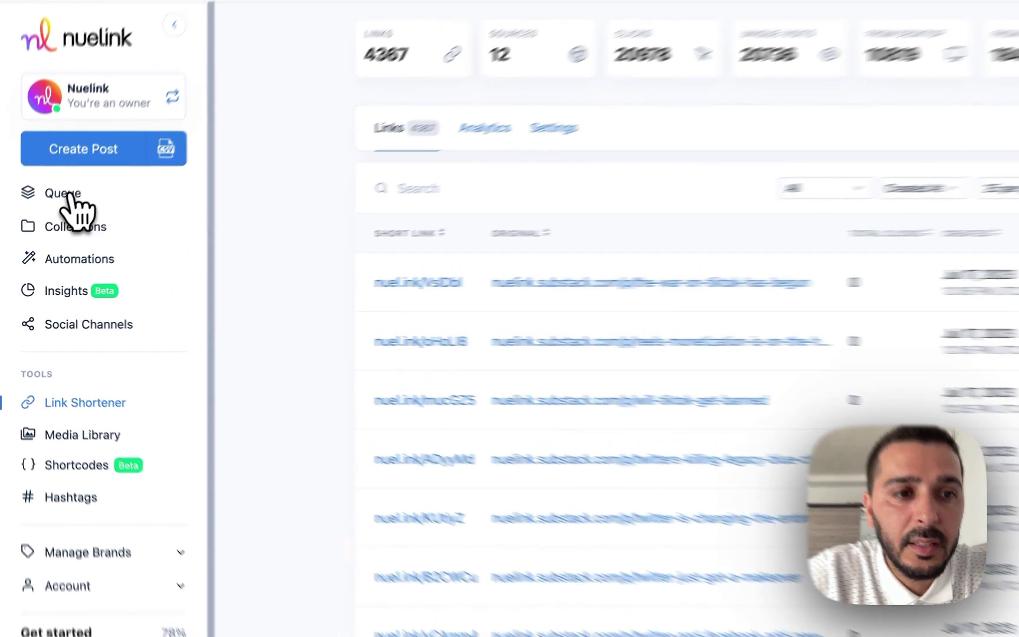
pyautogui.click(52, 213)
pyautogui.scroll(-15, 322, 475)
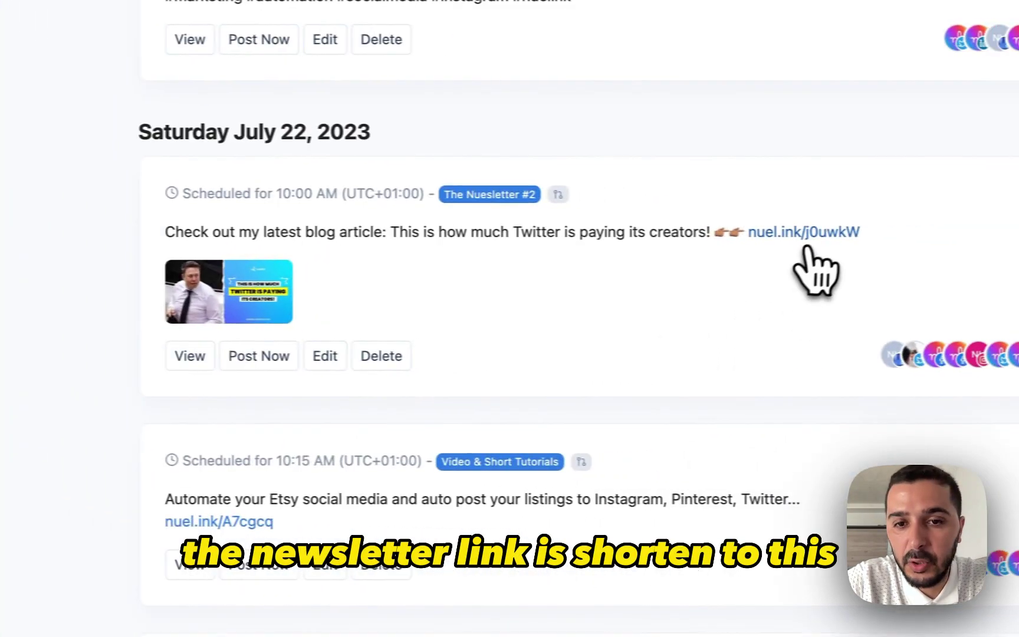
# Open the July 22 post's nuel.ink link to view the Substack article, then return to the Queue
pyautogui.click(786, 236)
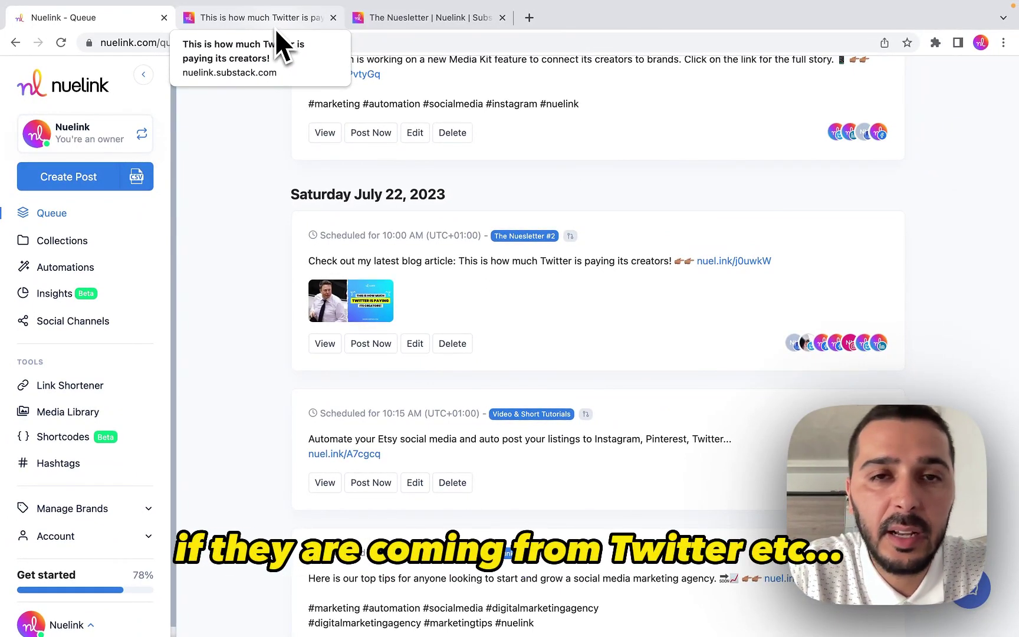
pyautogui.click(275, 25)
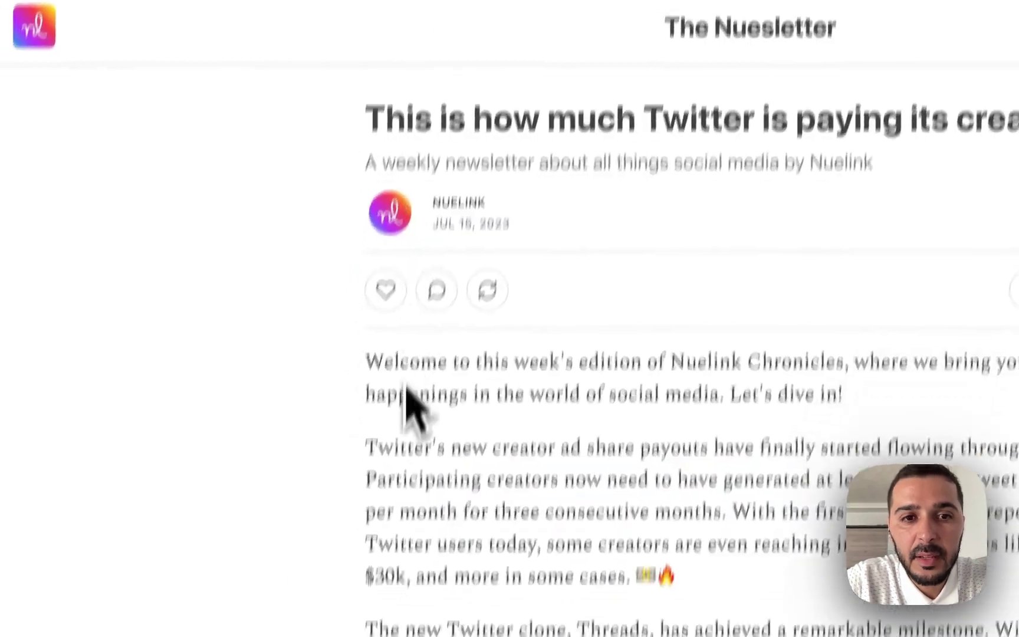
pyautogui.click(125, 21)
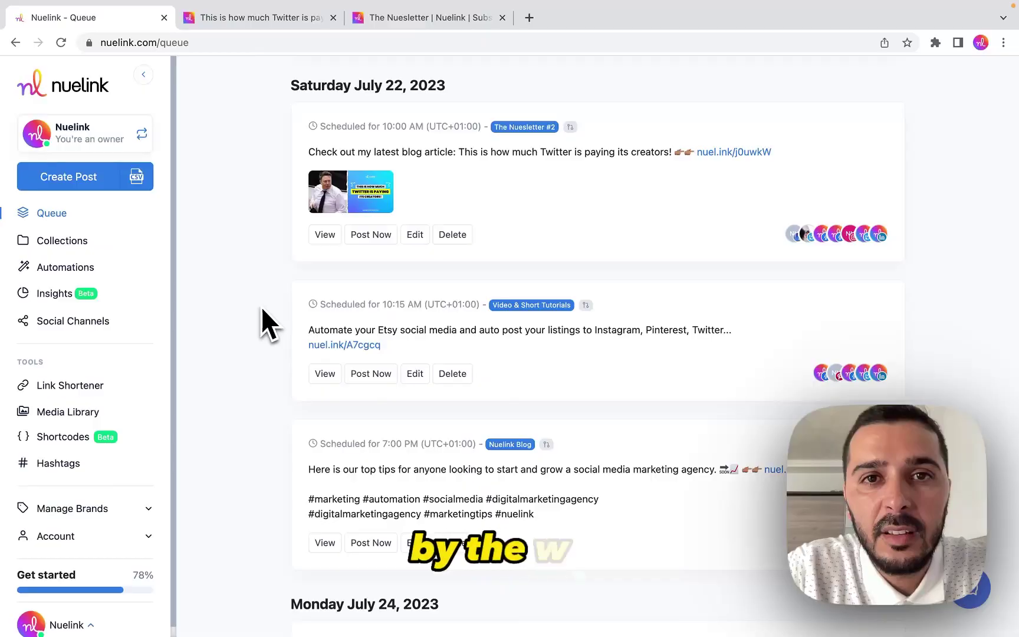